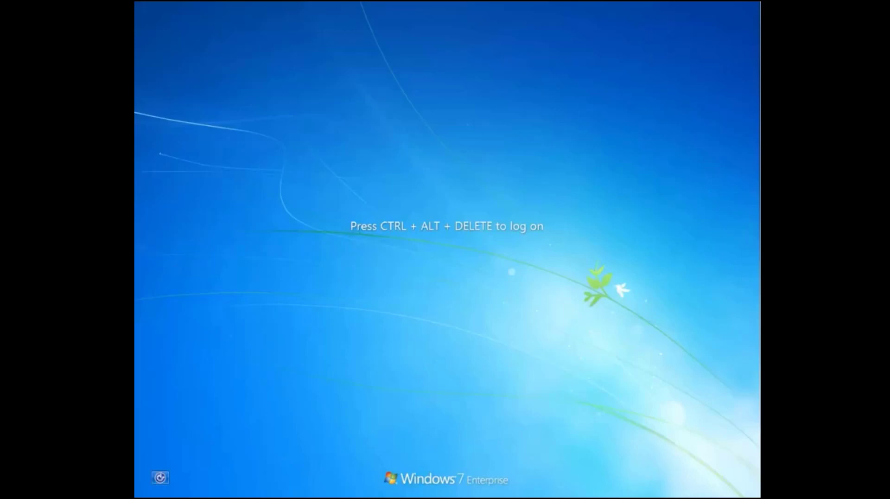
# Log on to Windows as another user by entering the account's username and password
pyautogui.hotkey('ctrl', 'alt', 'Delete')
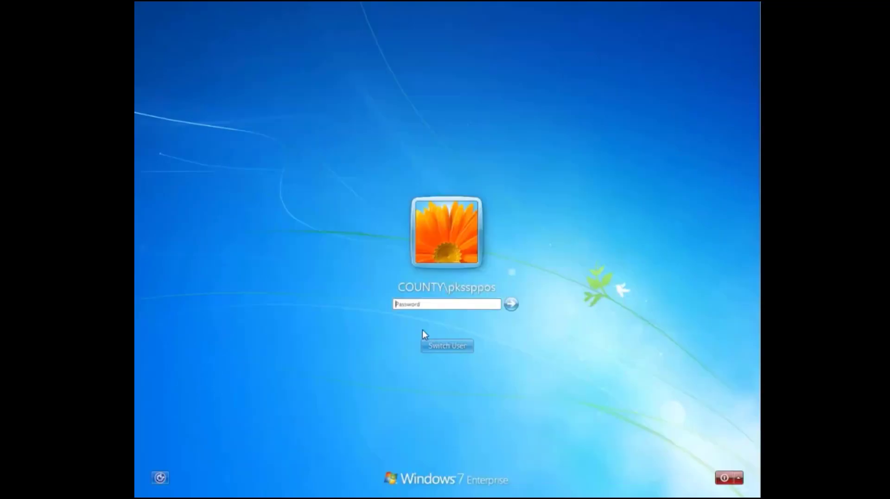
pyautogui.click(440, 346)
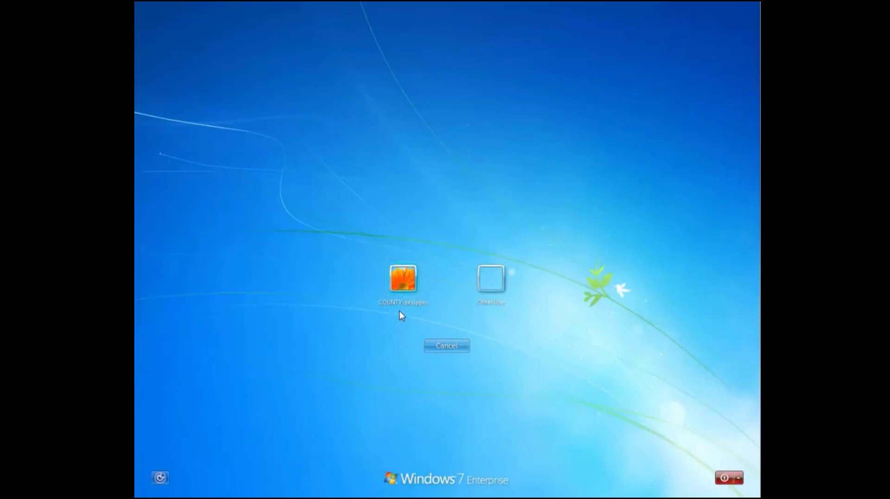
pyautogui.click(494, 280)
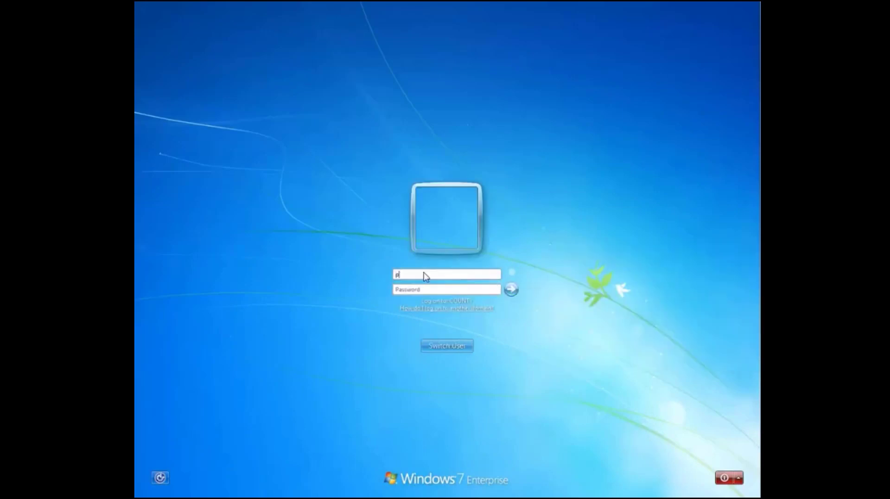
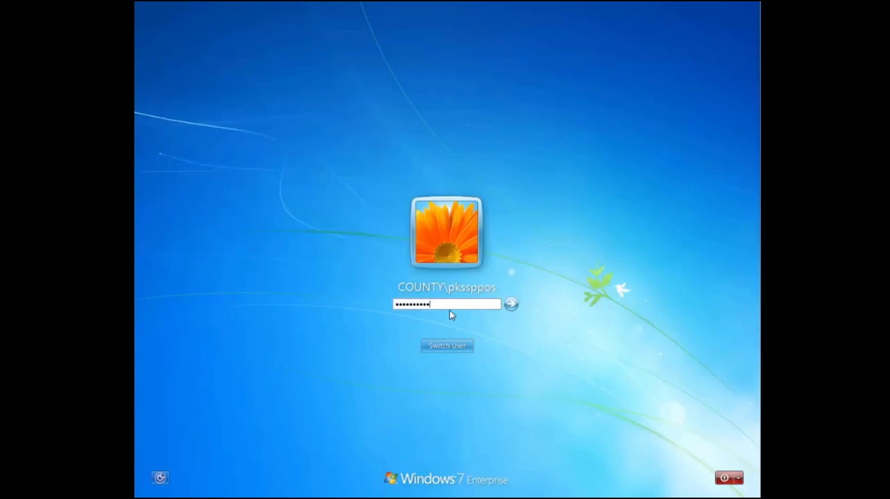
pyautogui.click(511, 304)
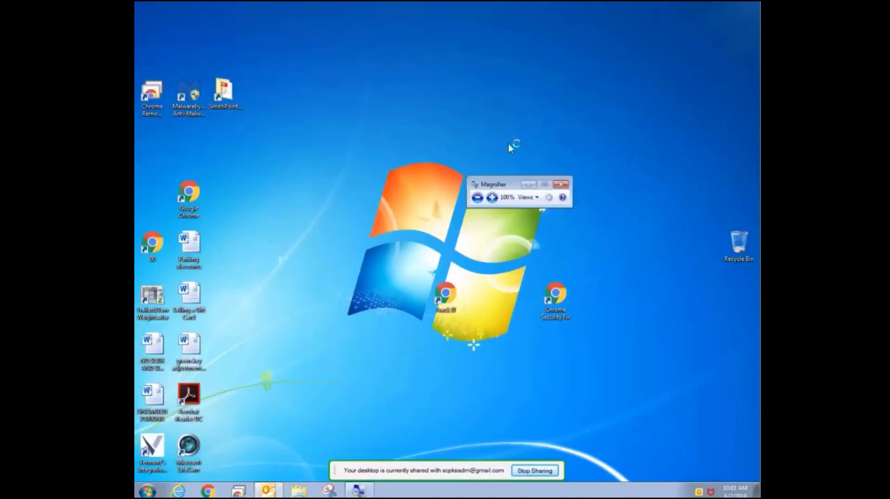
# Minimize the Magnifier window and bring up the Outlook inbox
pyautogui.click(528, 184)
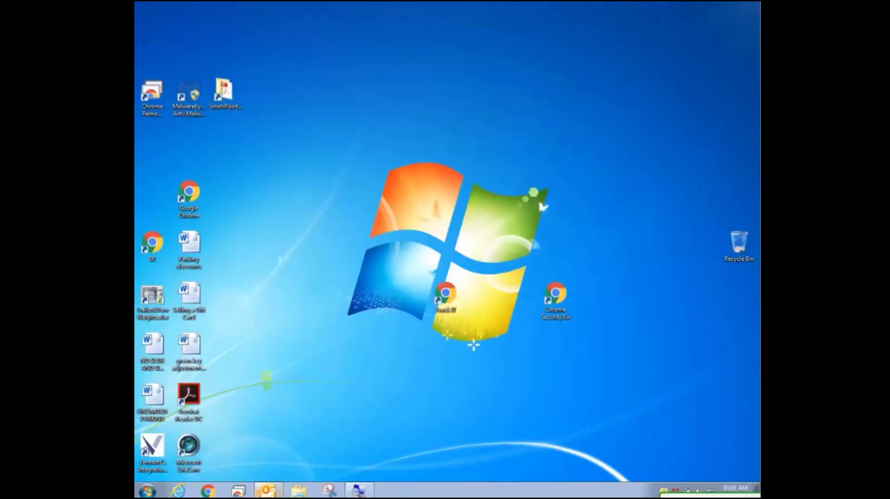
pyautogui.moveTo(270, 492)
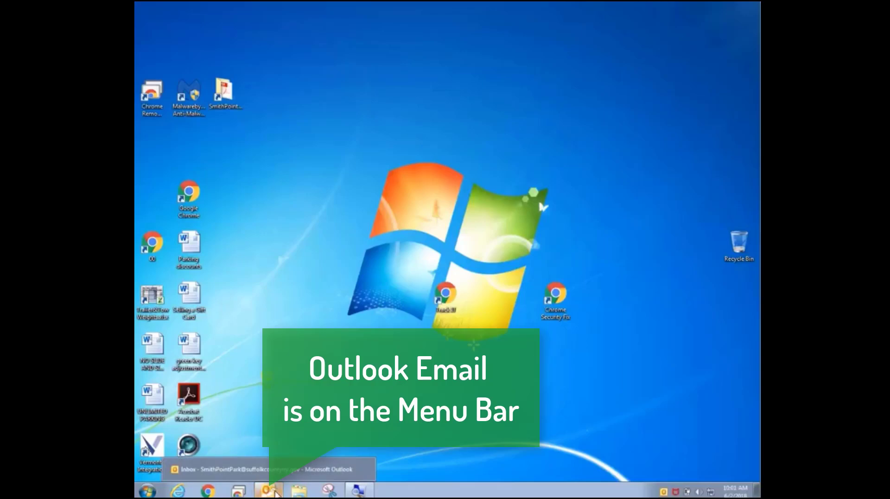
pyautogui.click(269, 492)
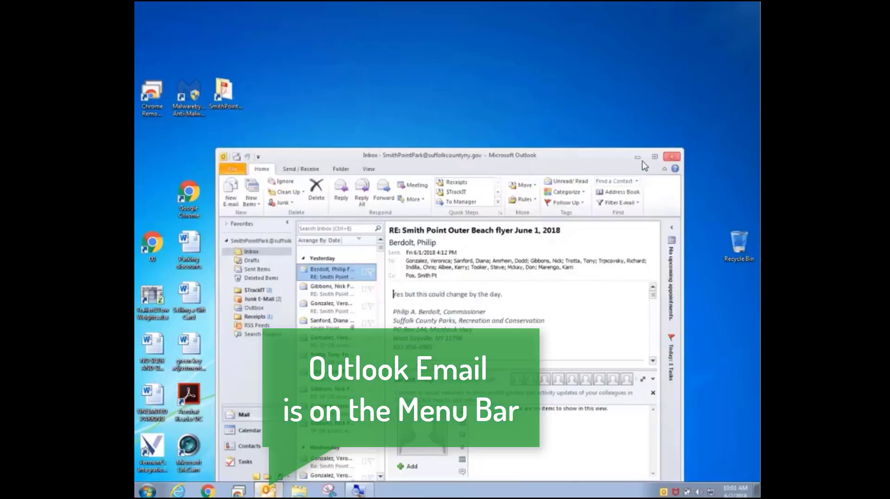
pyautogui.moveTo(604, 159); pyautogui.dragTo(591, 7)
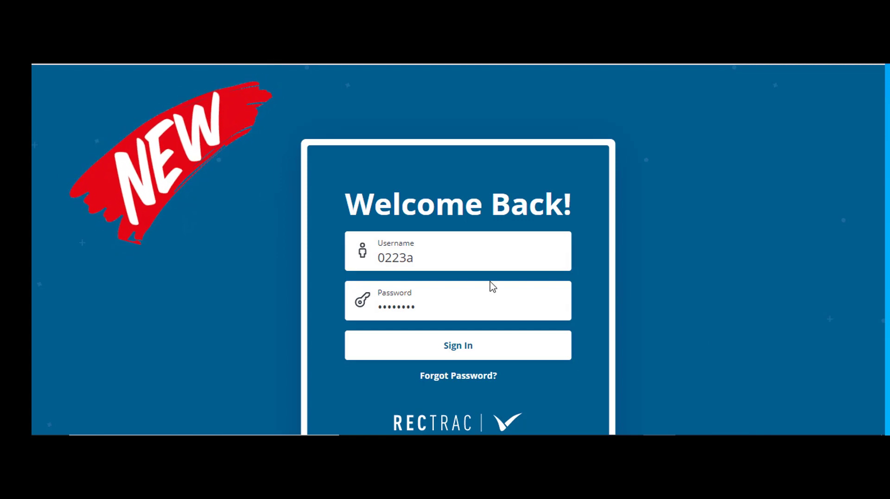
# Switch to RecTrac and sign in with the filled-in credentials, starting a new session under the Parks Cashiers menu group
pyautogui.click(465, 353)
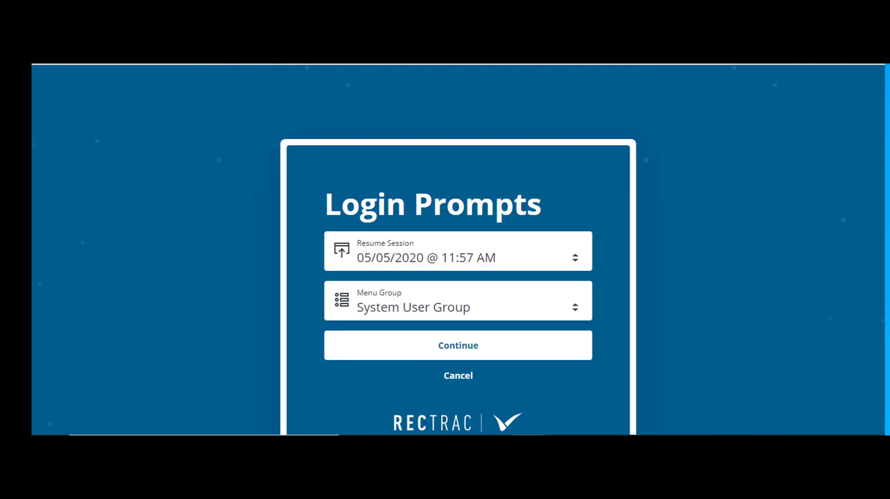
pyautogui.click(517, 258)
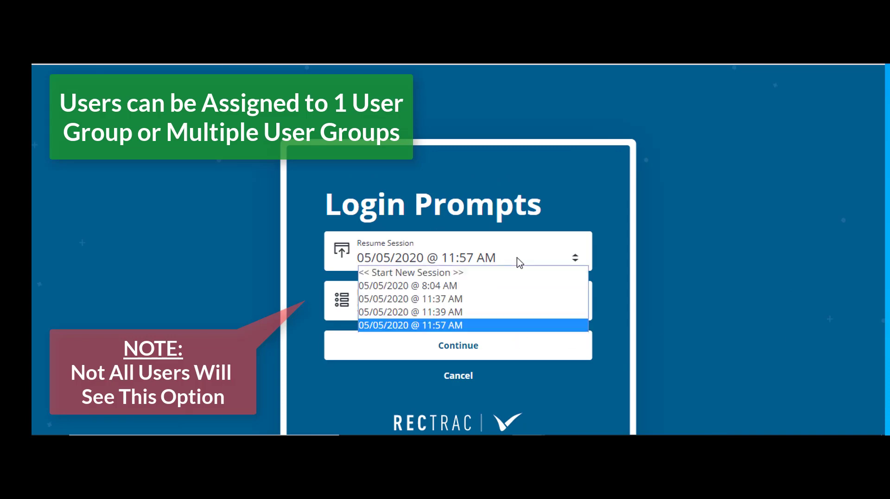
pyautogui.click(474, 272)
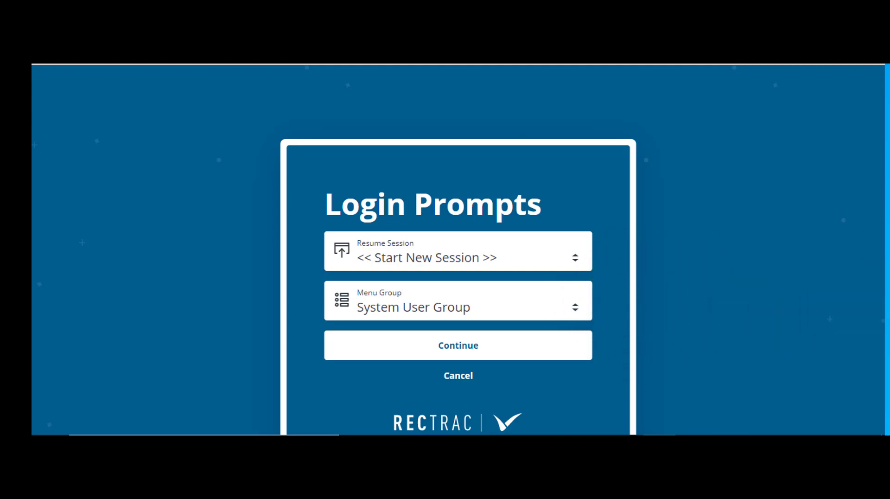
pyautogui.click(575, 310)
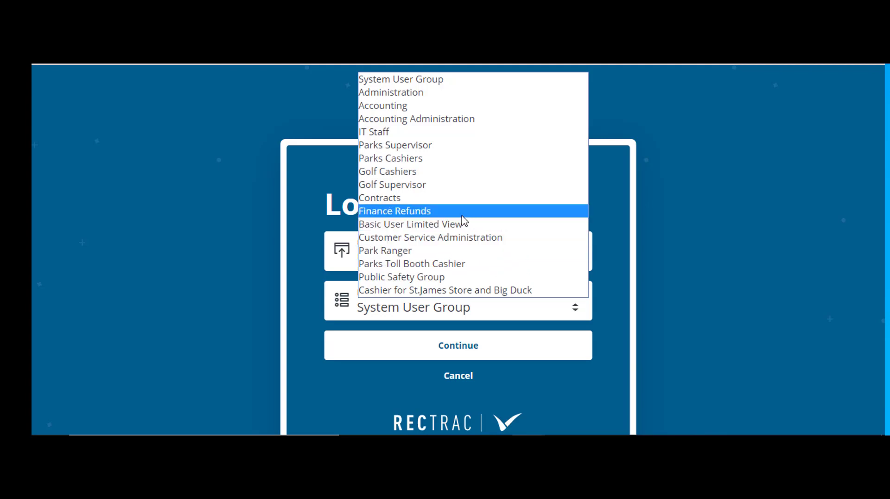
pyautogui.click(421, 159)
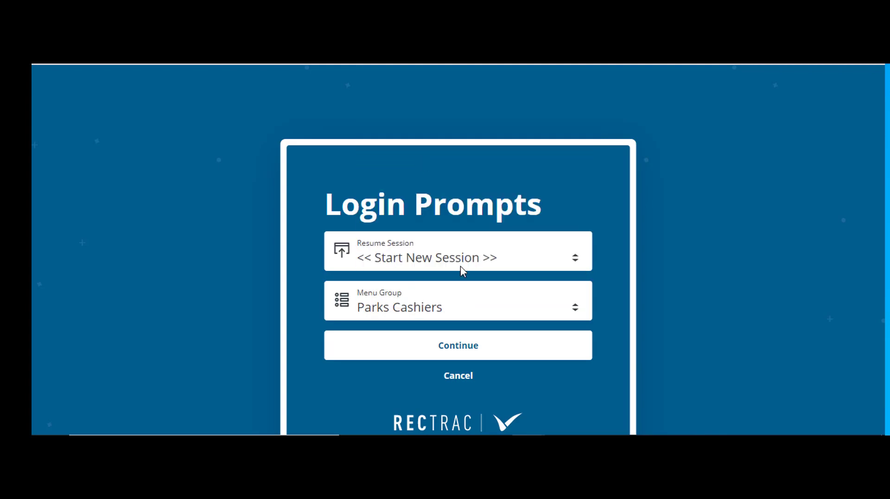
pyautogui.click(454, 348)
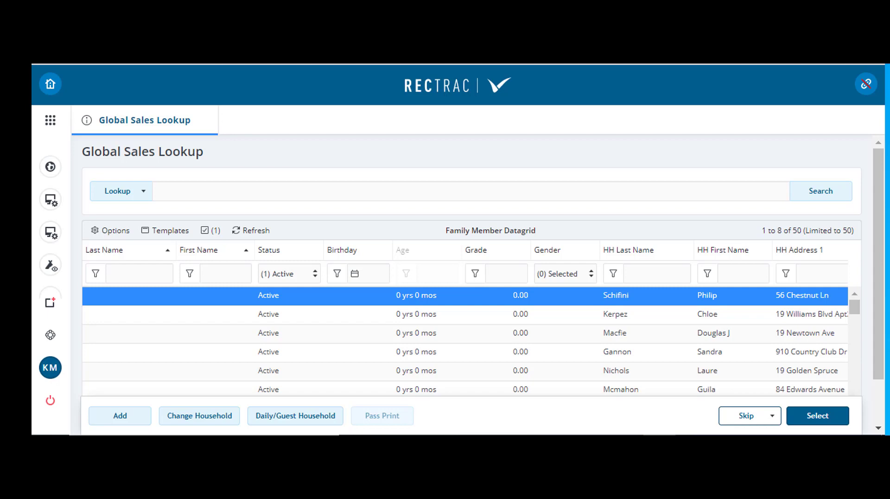
# Look up $resident by household last name, select the matching household for the sale and acknowledge its information notice
pyautogui.click(205, 191)
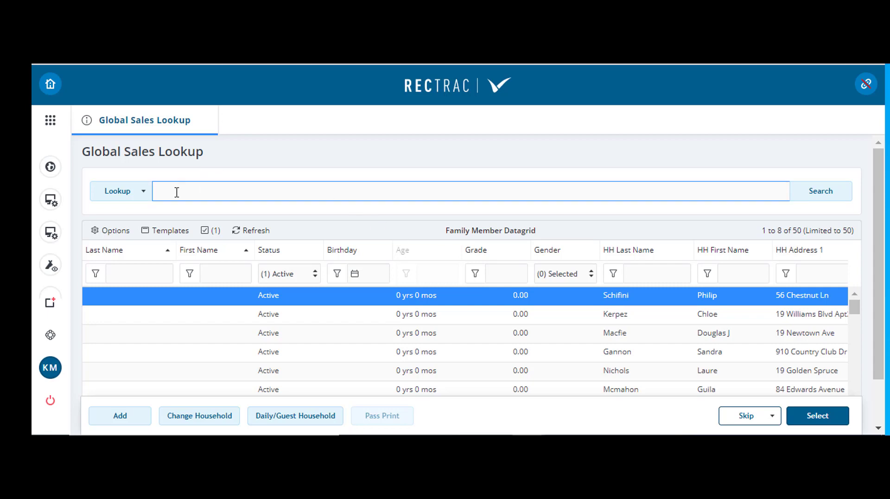
pyautogui.write('s')
pyautogui.write('resident')
pyautogui.click(134, 194)
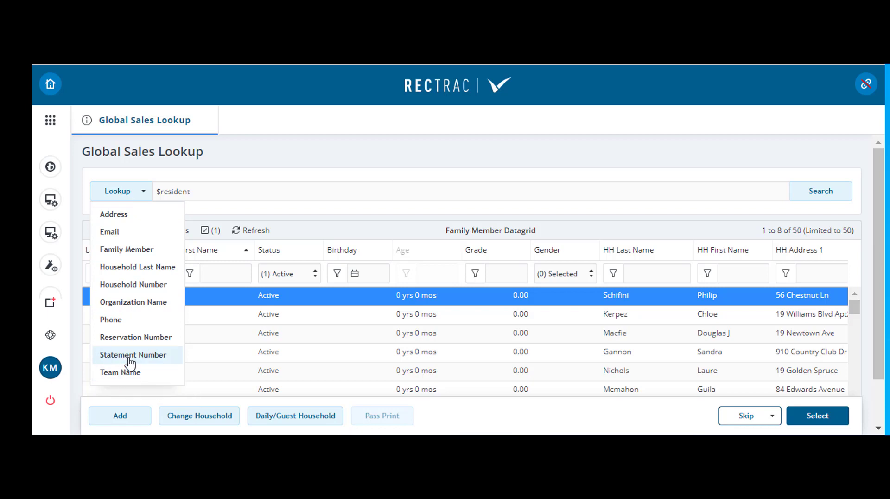
pyautogui.click(151, 271)
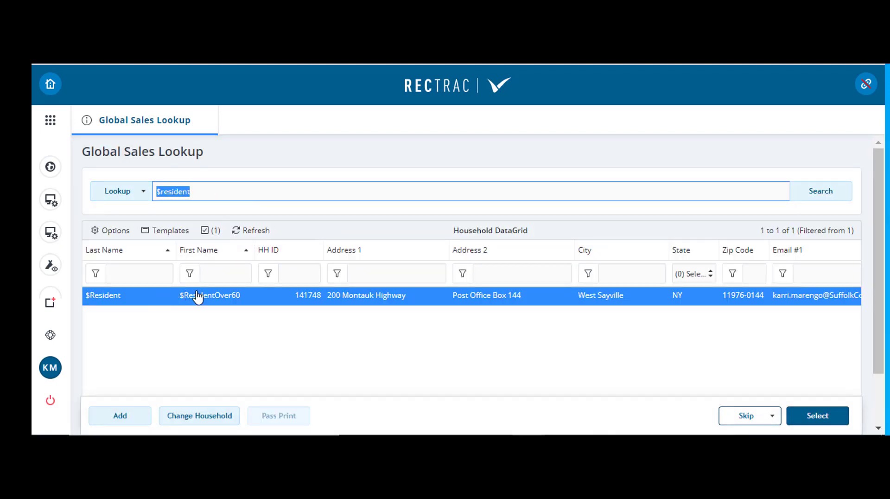
pyautogui.click(827, 417)
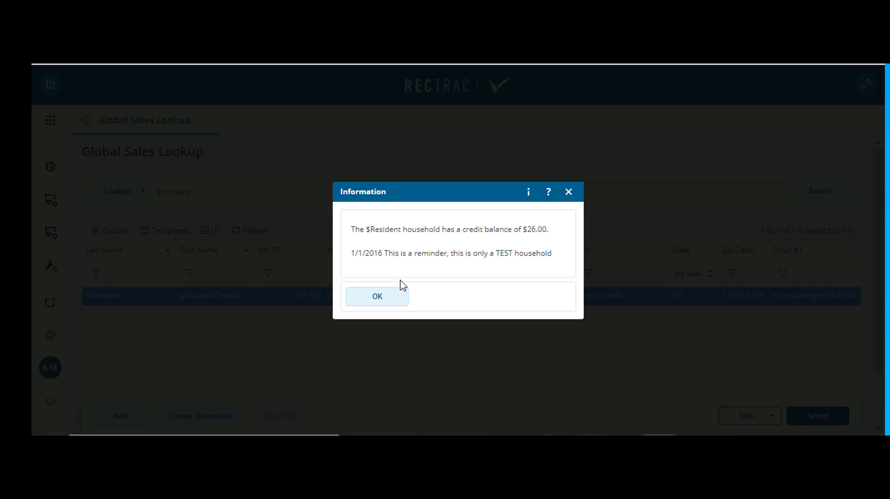
pyautogui.click(389, 298)
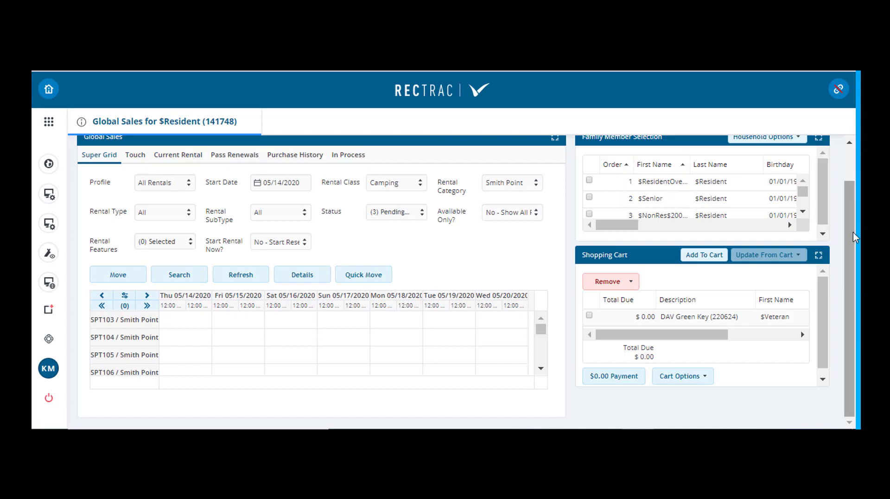
# Review the rental profile choices and set the Super Grid's start date to 05/21/2020
pyautogui.scroll(1, 855, 237)
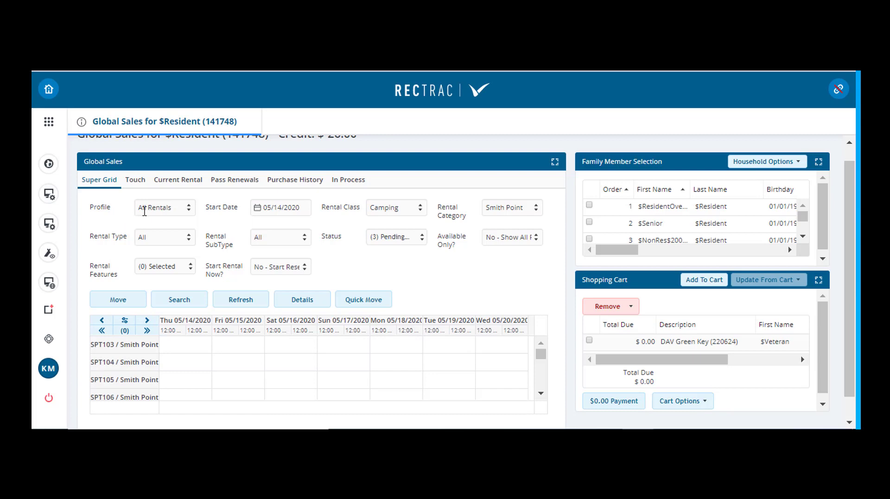
pyautogui.click(188, 211)
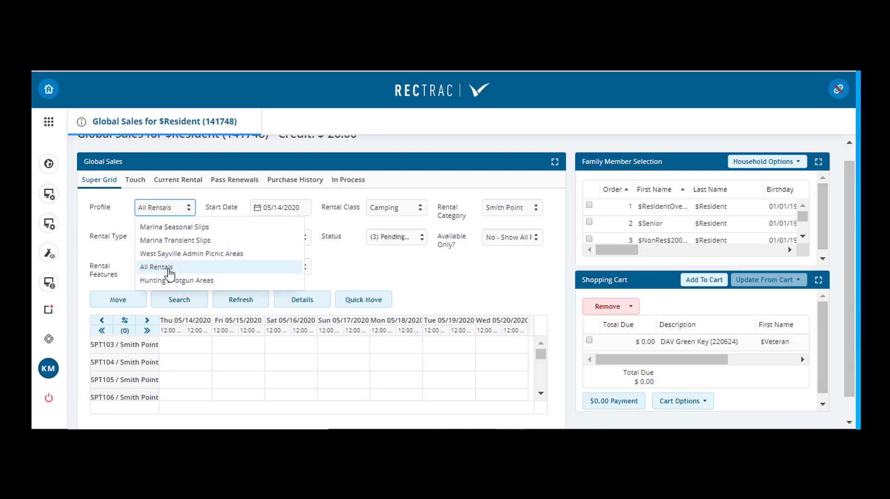
pyautogui.click(383, 261)
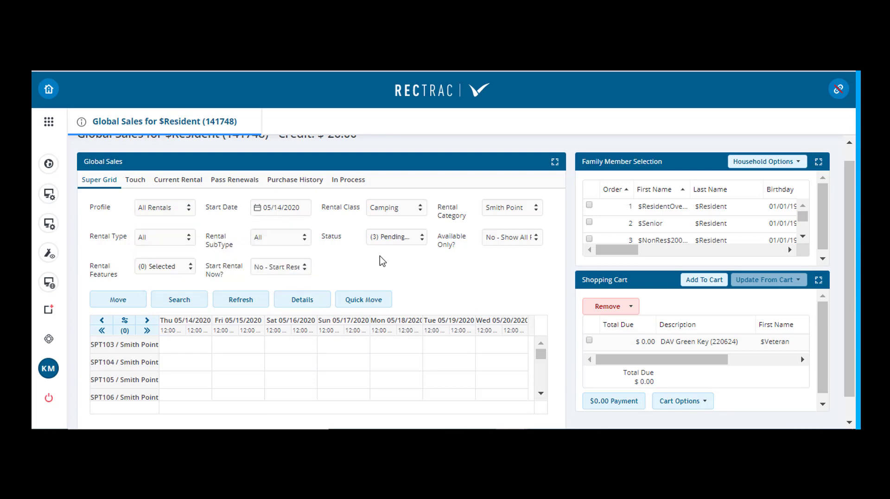
pyautogui.click(301, 205)
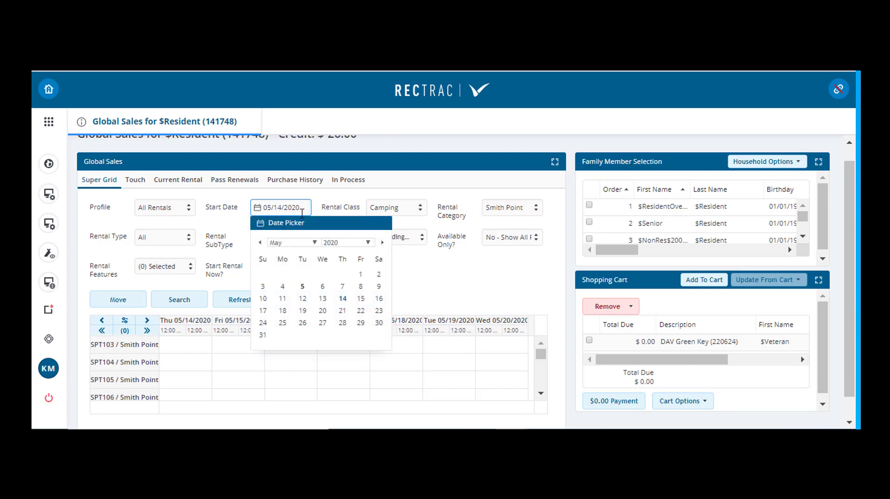
pyautogui.click(337, 298)
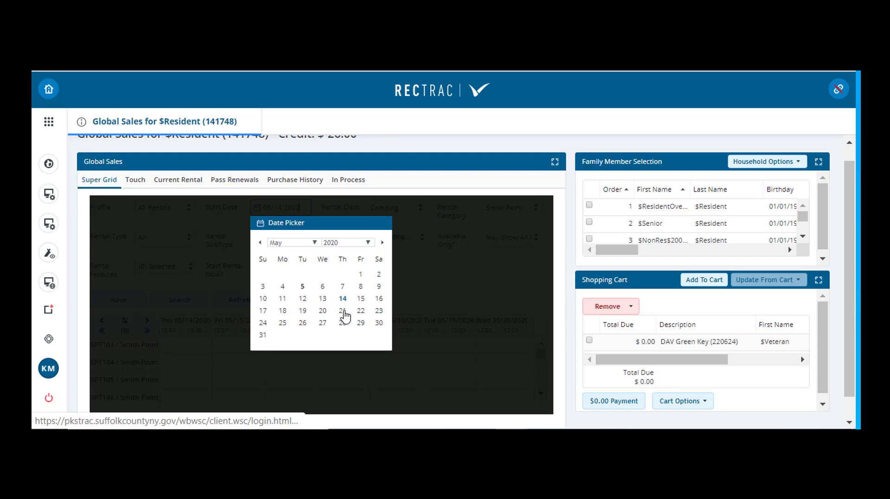
pyautogui.click(343, 311)
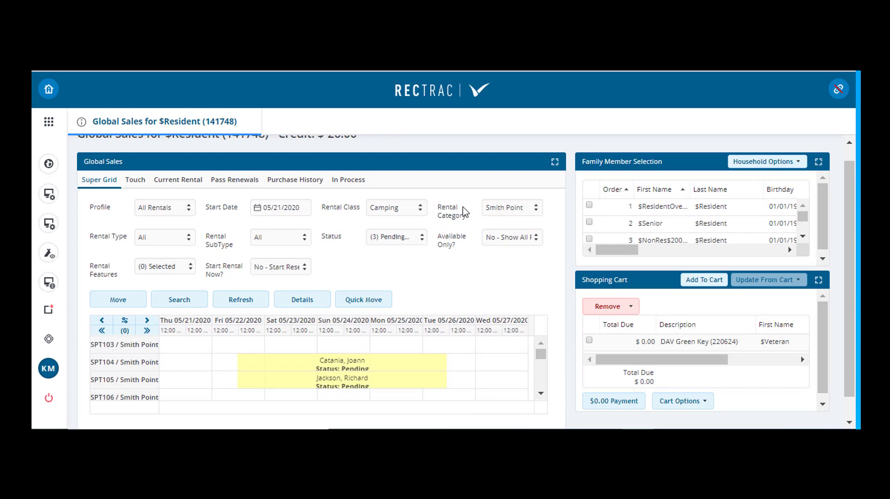
# Choose Smith Point as the rental category for the camping grid
pyautogui.click(532, 210)
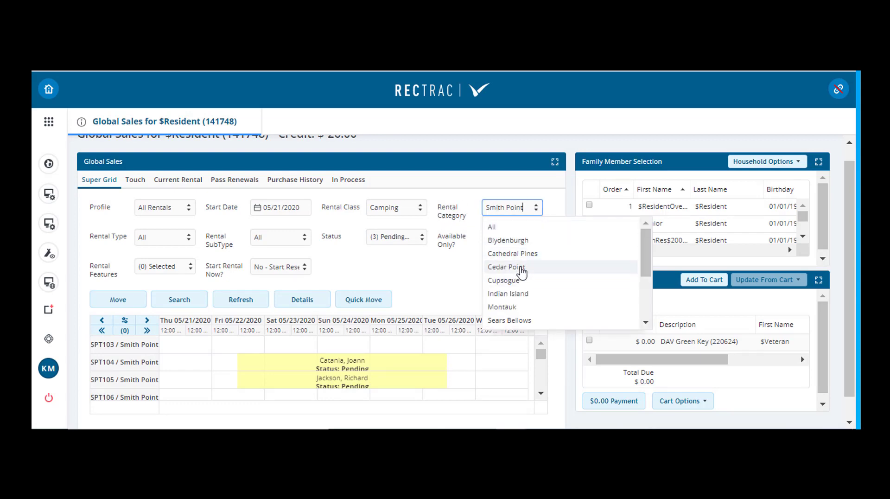
pyautogui.scroll(-3, 521, 271)
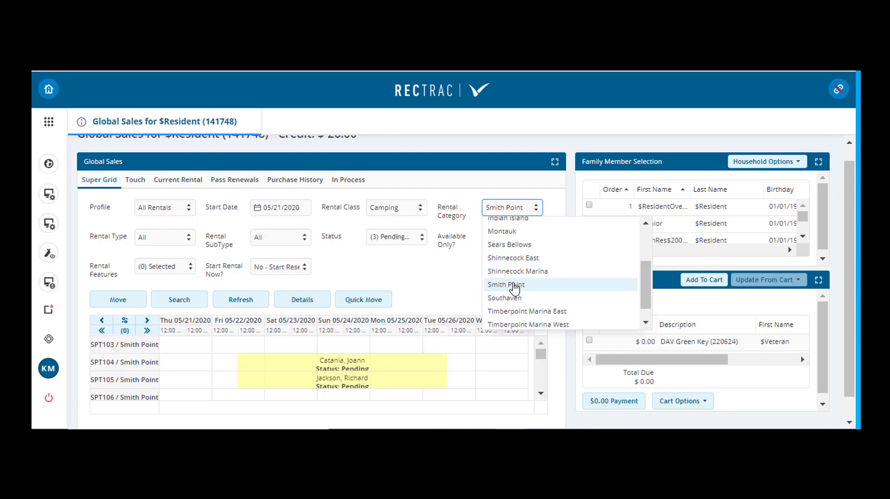
pyautogui.click(515, 287)
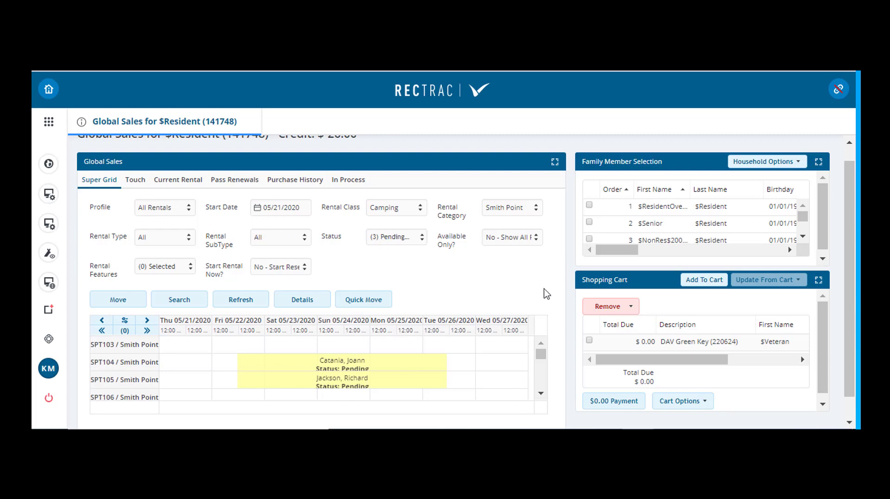
# Create a new reservation on campsite SPT116 starting 05/22/2020 and set its end date to 05/26/2020
pyautogui.scroll(-1, 547, 294)
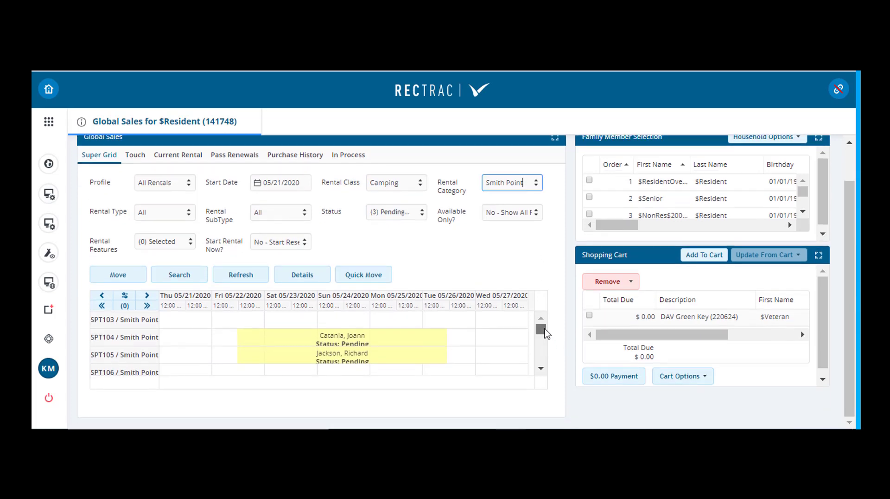
pyautogui.moveTo(544, 329); pyautogui.dragTo(538, 347)
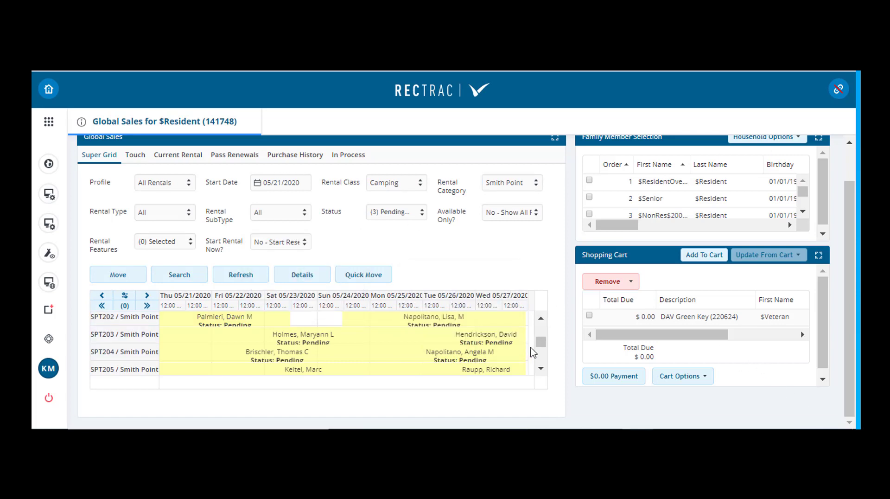
pyautogui.moveTo(540, 346); pyautogui.dragTo(539, 341)
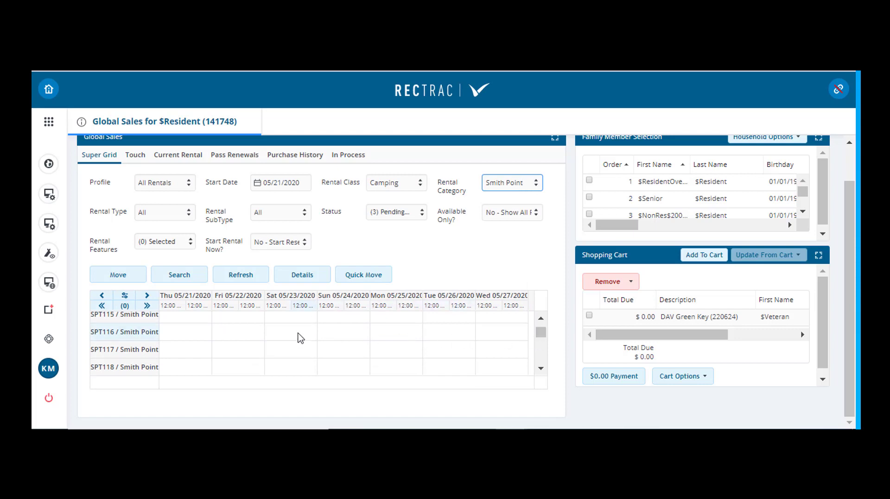
pyautogui.click(248, 330)
pyautogui.click(247, 329)
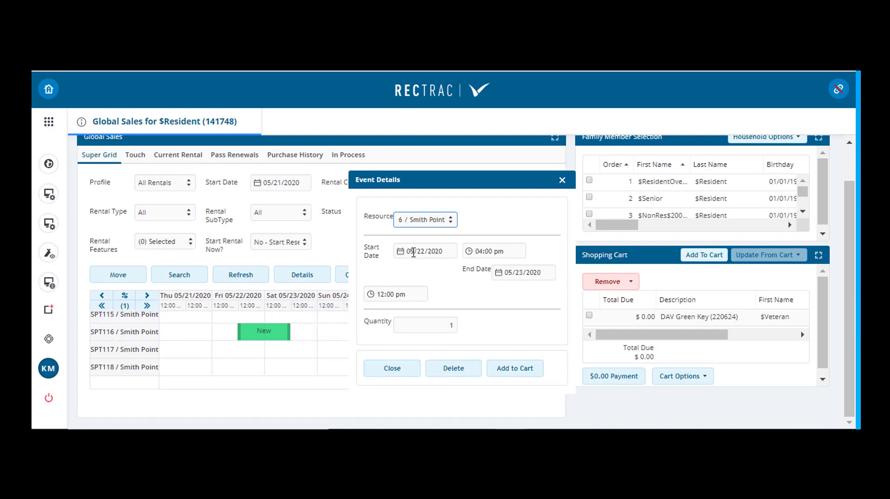
pyautogui.click(520, 272)
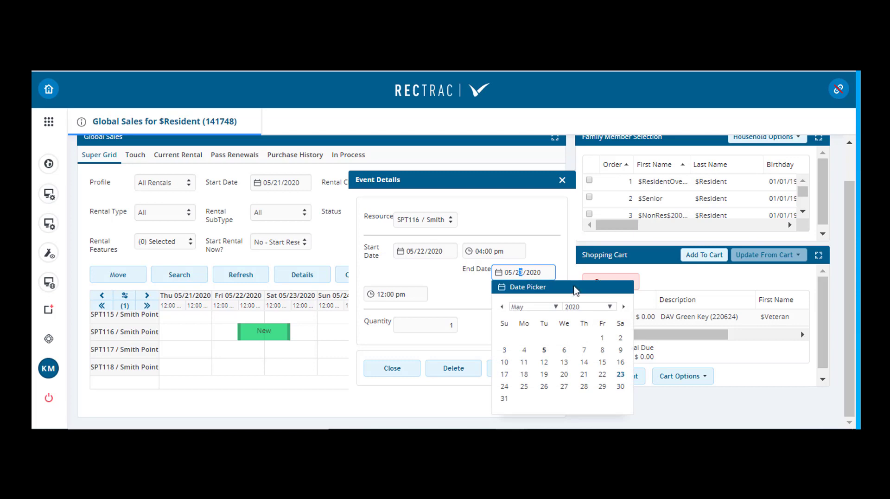
pyautogui.click(544, 386)
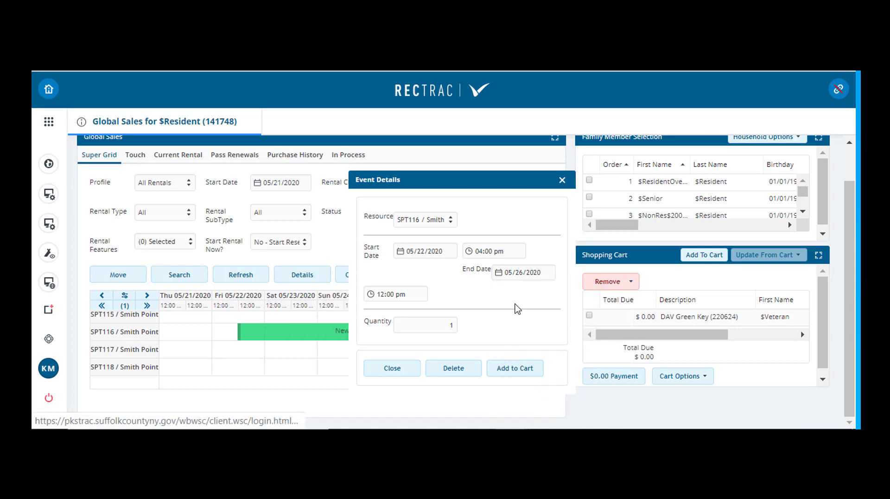
# Add the Smith Point Site 116 reservation to the cart for the $Senior family member only
pyautogui.click(514, 367)
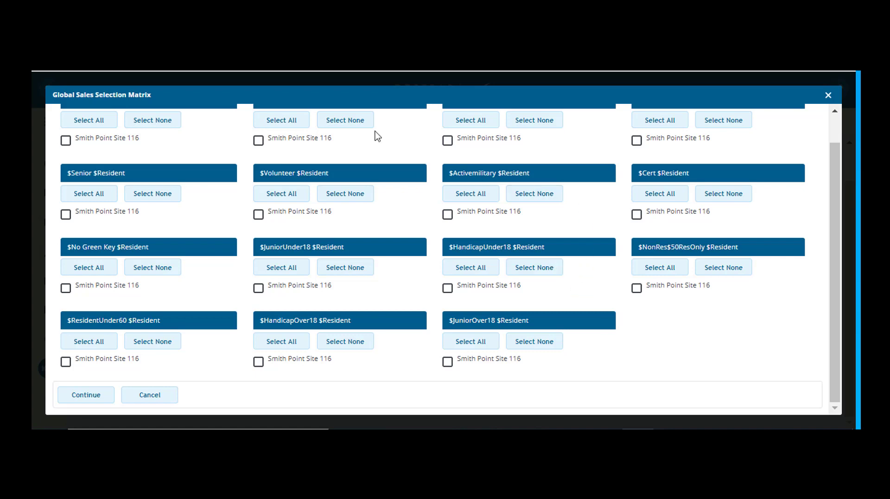
pyautogui.scroll(2, 414, 299)
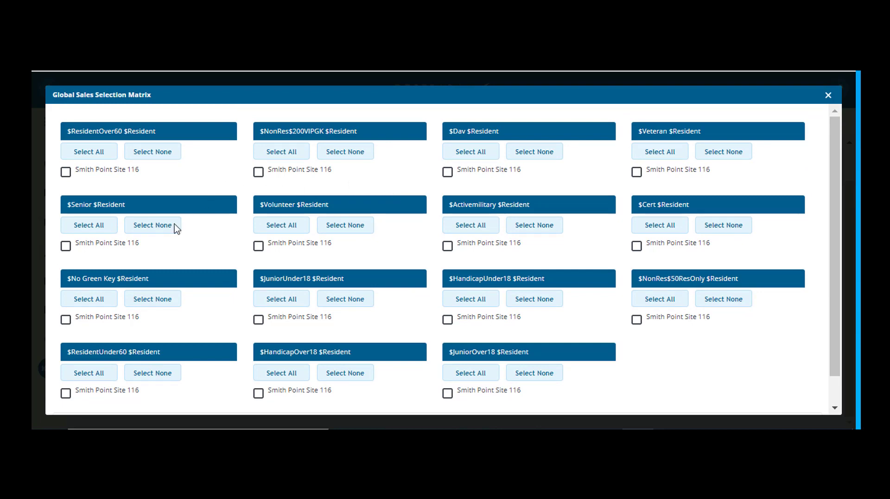
pyautogui.click(65, 246)
pyautogui.scroll(-1, 296, 277)
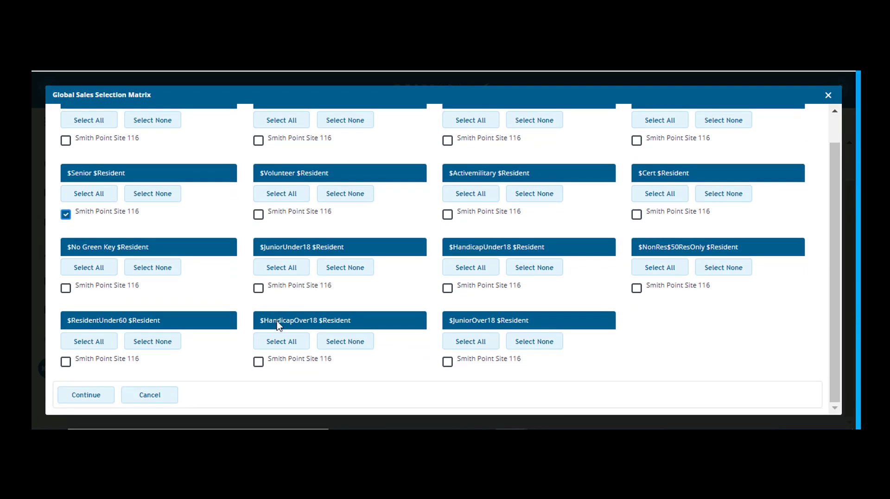
pyautogui.click(86, 394)
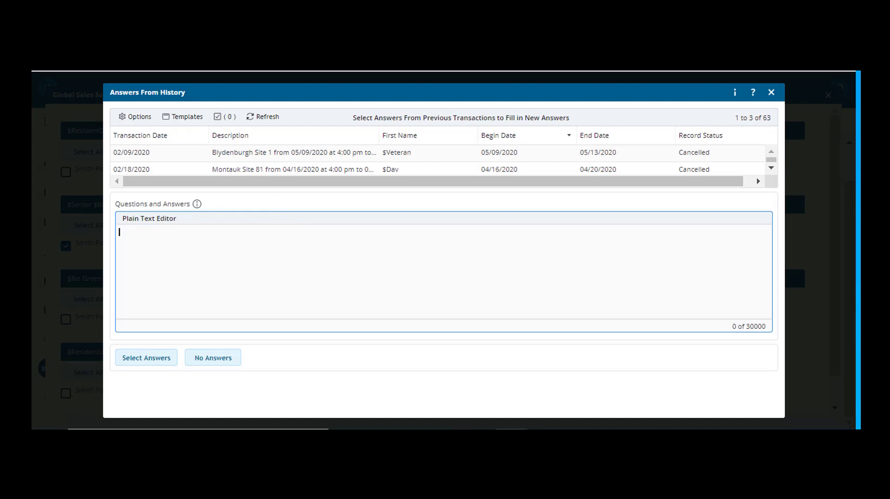
# Compare the answers from the two listed past bookings and reuse those of the Montauk Site 81 transaction
pyautogui.click(393, 155)
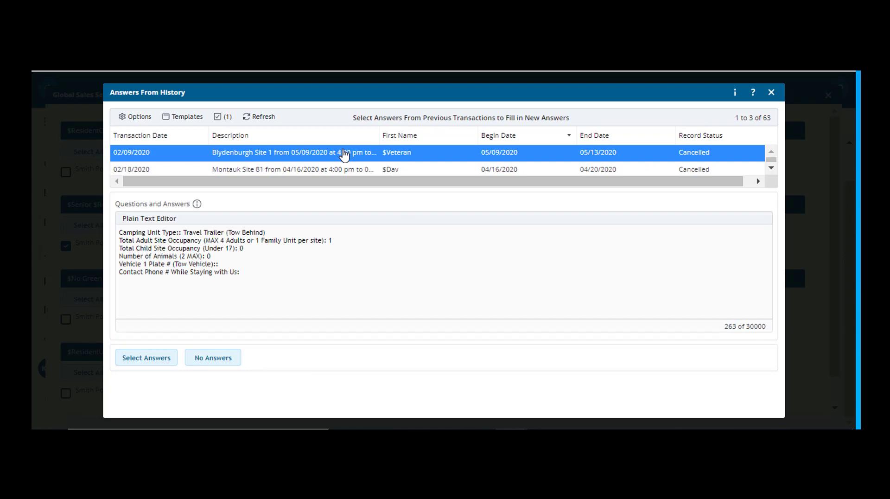
pyautogui.click(296, 174)
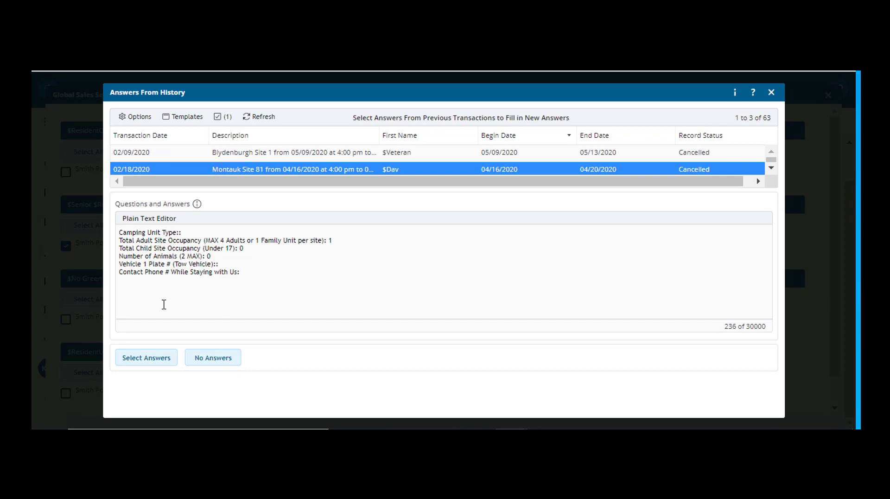
pyautogui.click(145, 366)
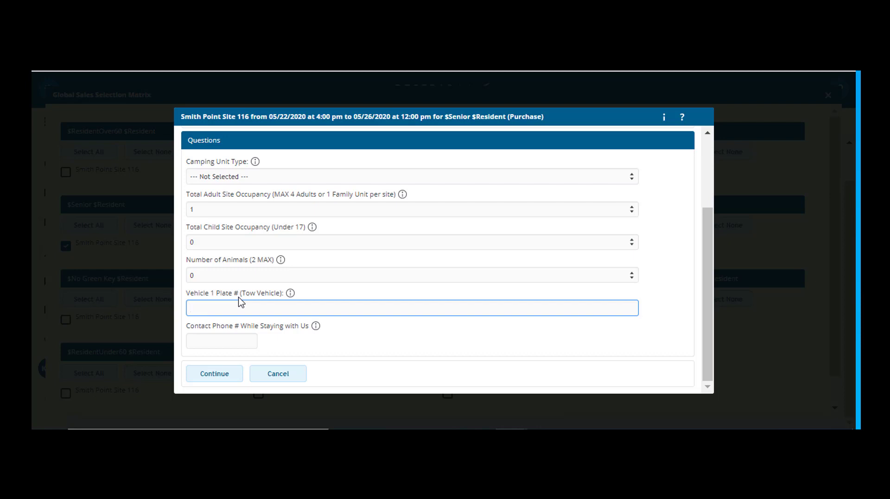
# Complete the campsite questions with the tow vehicle's plate number, contact phone and Travel Trailer (Tow Behind) unit type, and check the booking in the cart
pyautogui.click(232, 338)
pyautogui.write('123)3')
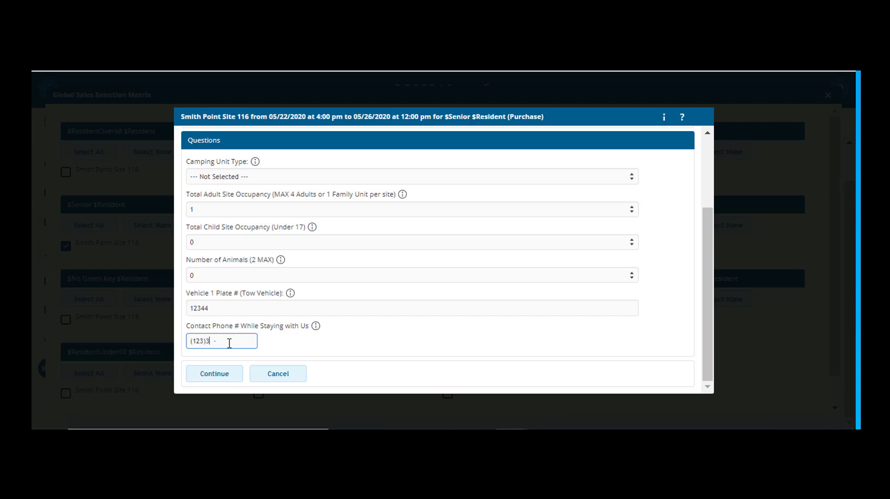
pyautogui.write('44')
pyautogui.click(619, 177)
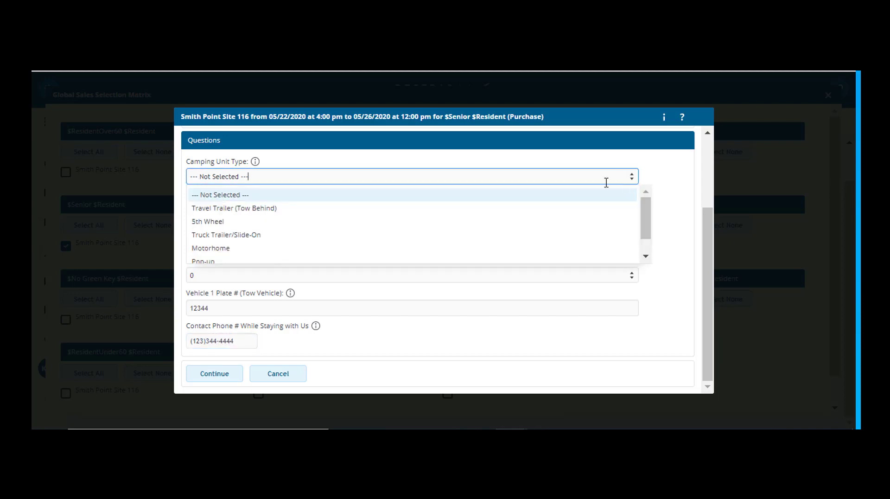
pyautogui.click(332, 208)
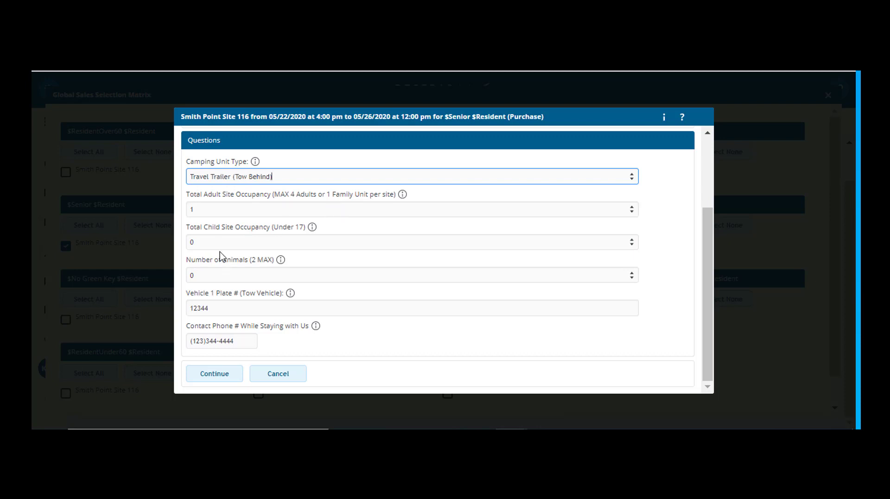
pyautogui.click(222, 377)
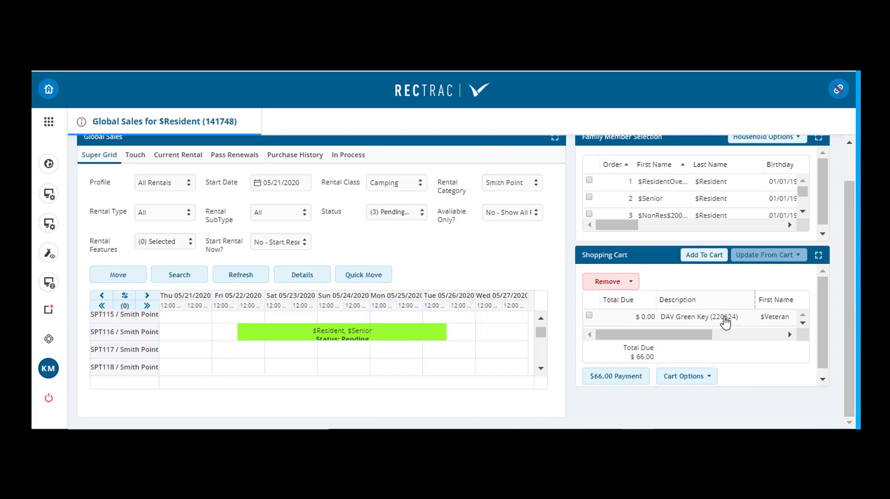
pyautogui.click(802, 323)
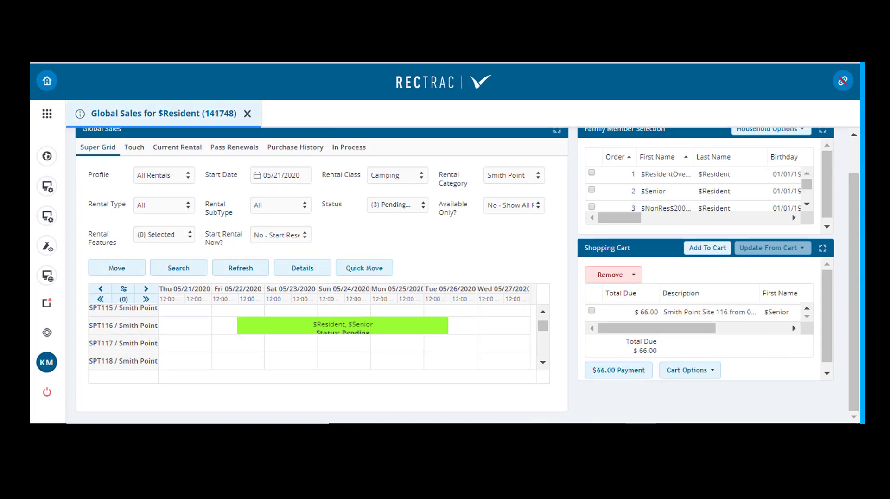
# Start a Handicap Green Key sale for the $Volunteer family member, accepting membership dates 05/05/2020 to 05/05/2023
pyautogui.click(132, 150)
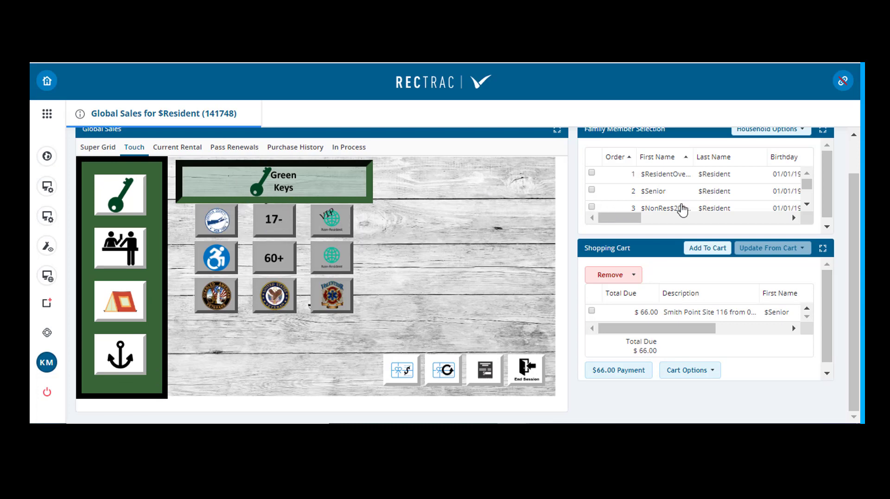
pyautogui.scroll(-1, 679, 205)
pyautogui.scroll(-1, 654, 203)
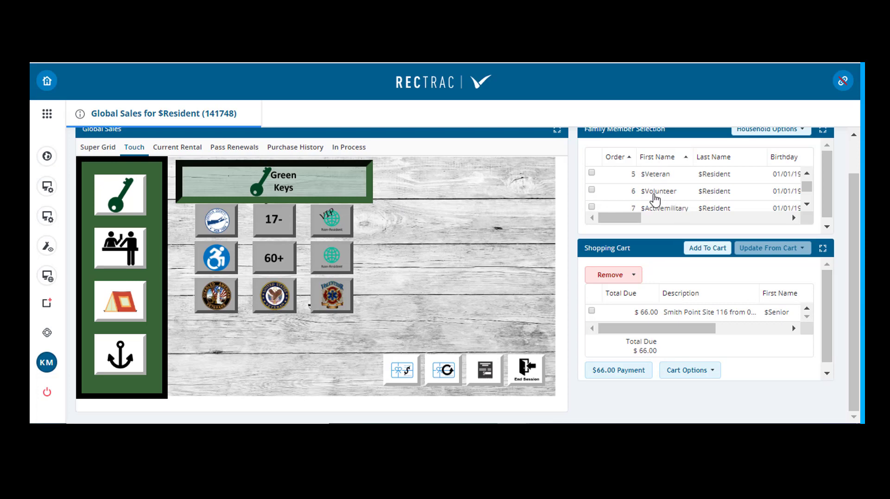
pyautogui.click(670, 194)
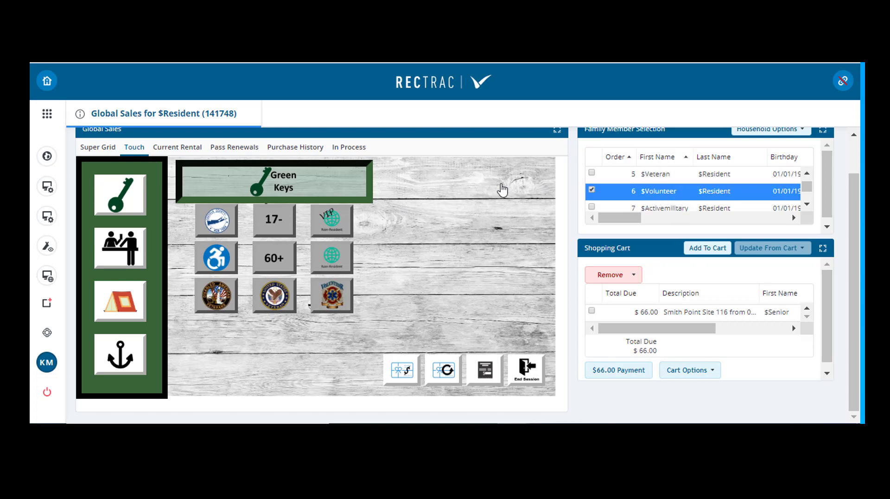
pyautogui.click(216, 258)
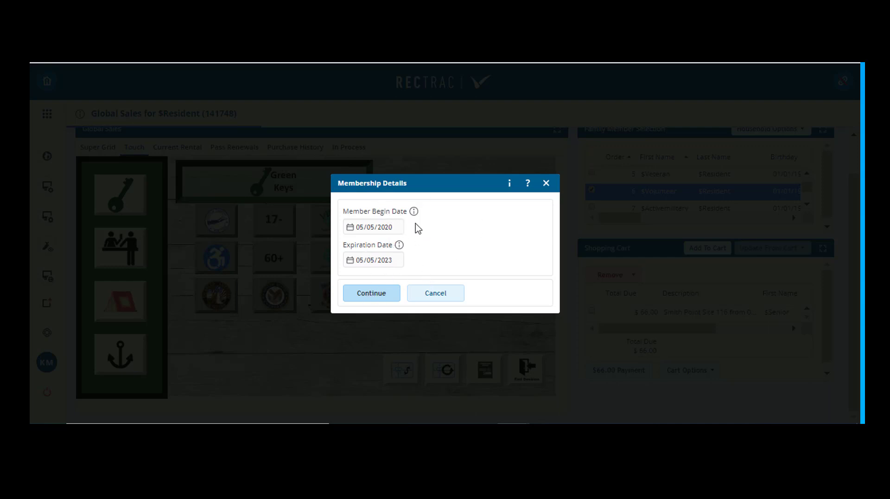
pyautogui.click(387, 296)
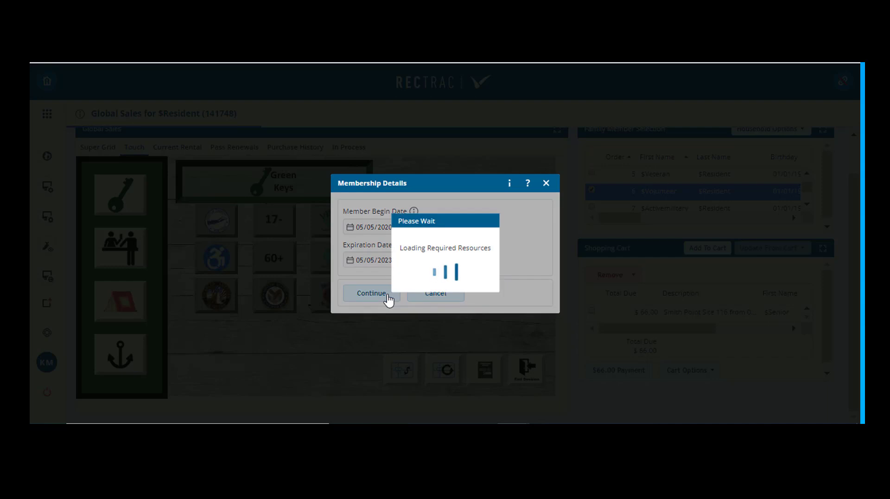
# Record NYS Driver License and DMV Registration as the Green Key's first and second proofs, and select the resulting key in the cart
pyautogui.scroll(-2, 342, 267)
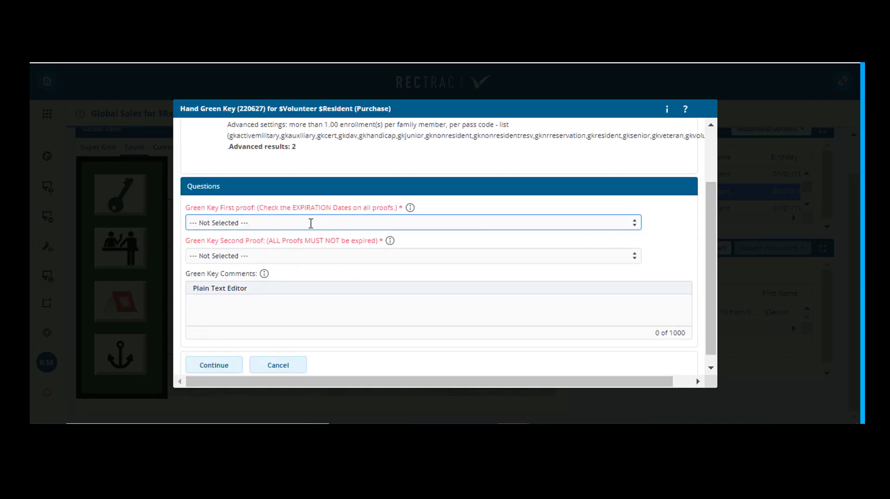
pyautogui.click(633, 228)
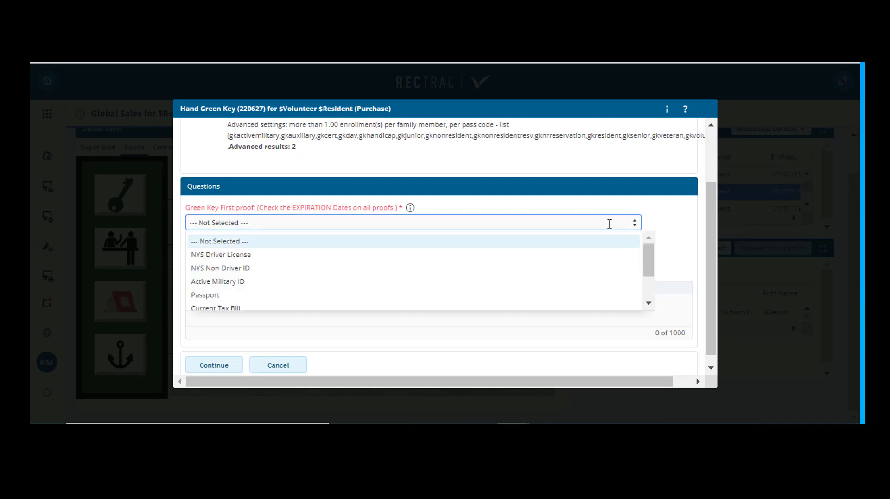
pyautogui.click(381, 254)
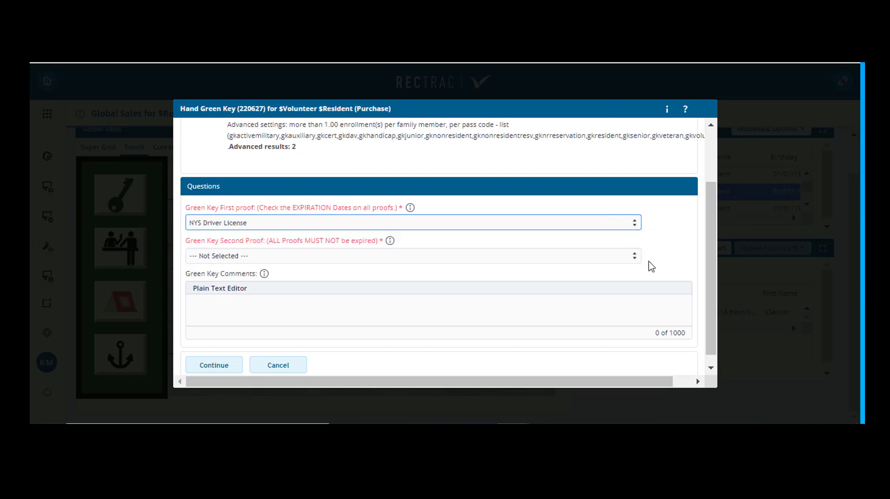
pyautogui.click(634, 257)
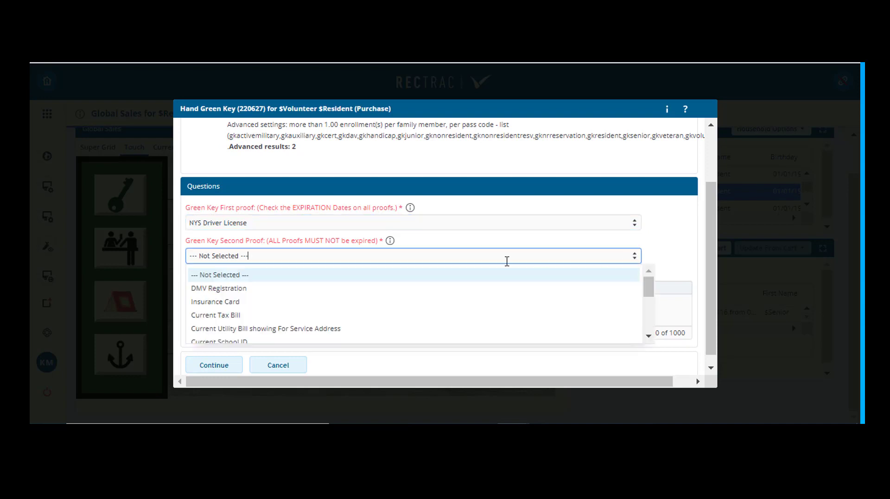
pyautogui.click(261, 288)
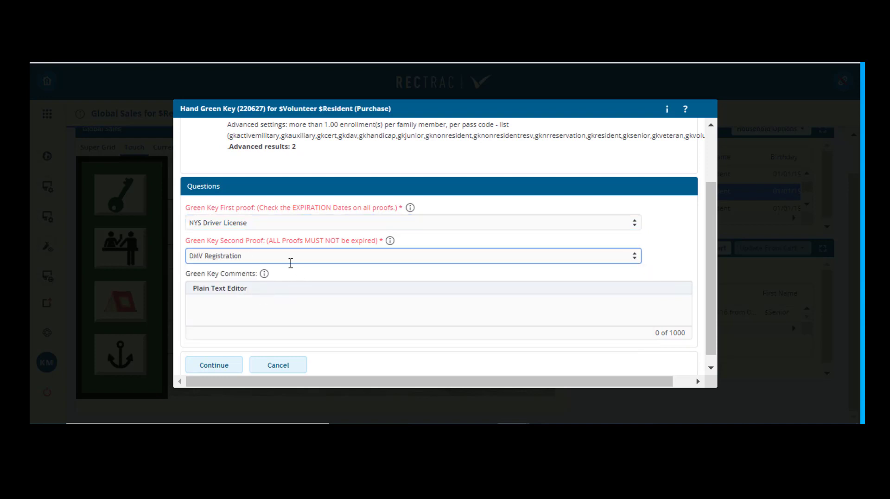
pyautogui.click(213, 364)
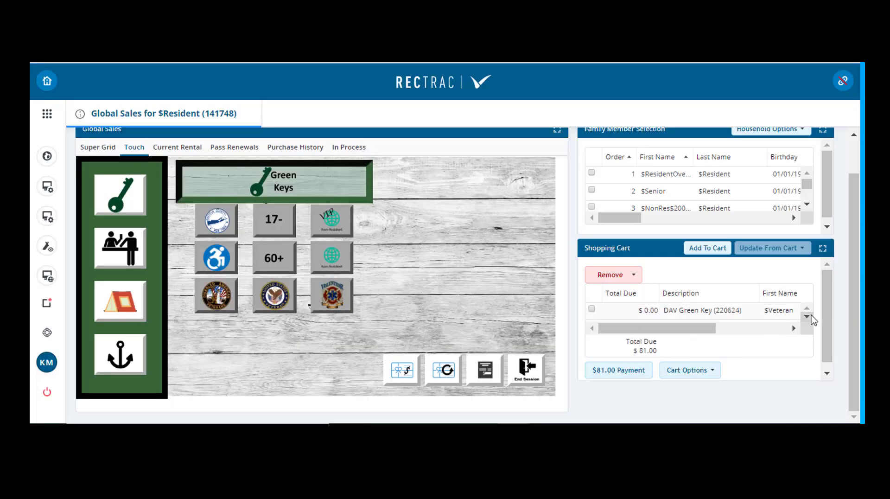
pyautogui.click(807, 317)
pyautogui.click(699, 312)
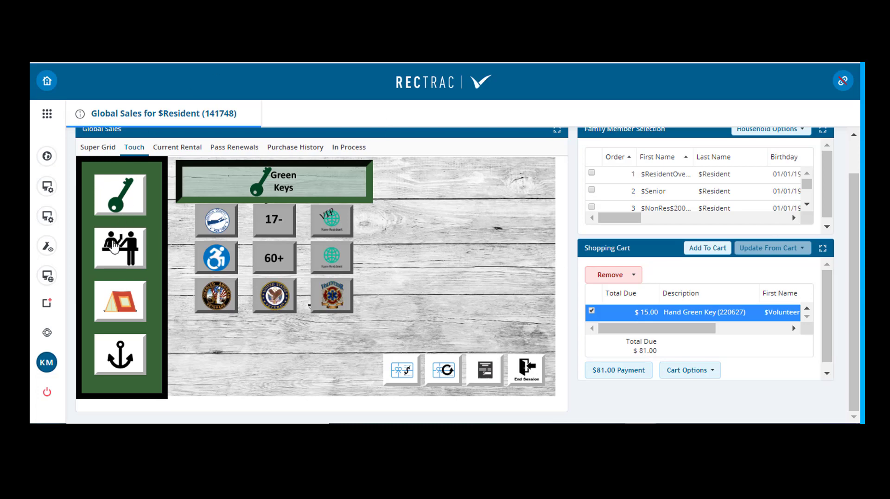
# Review the touch-screen choices for annual and daily sales, camping fees and marina items, plus the household's current rentals
pyautogui.click(120, 243)
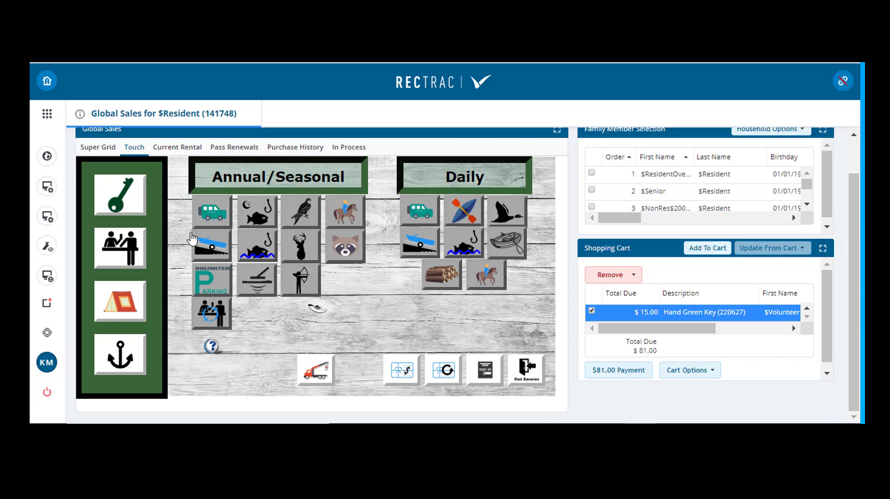
pyautogui.click(121, 306)
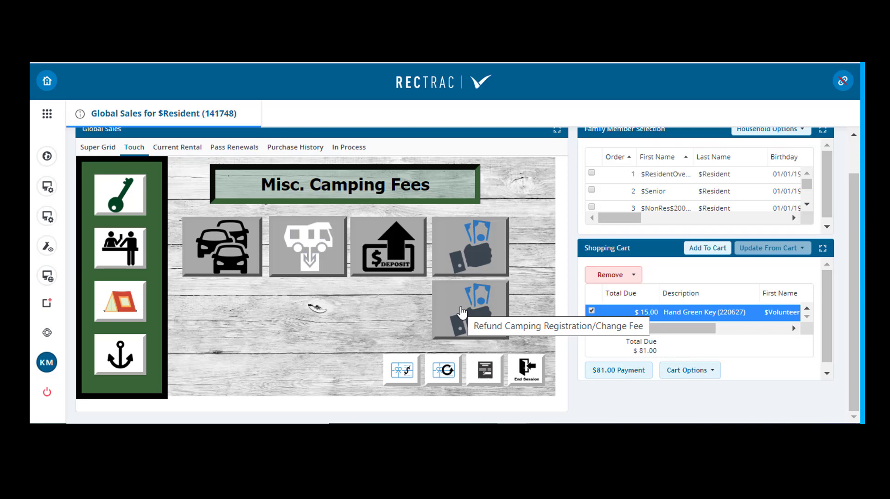
pyautogui.click(126, 357)
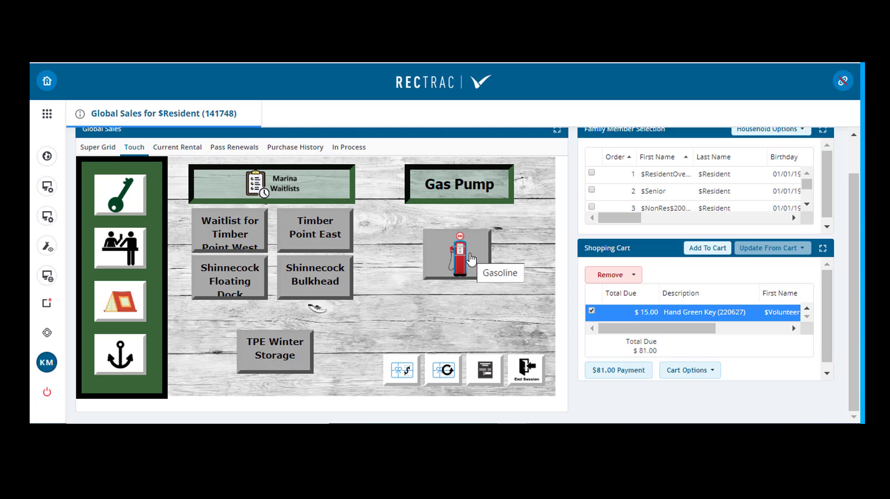
pyautogui.click(194, 147)
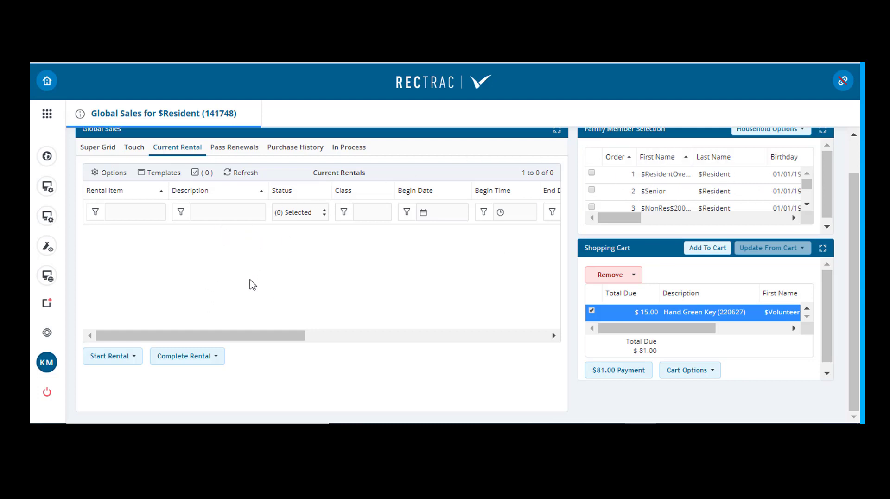
# Try sorting the household's pass renewals by status, and filter the list to Active passes
pyautogui.click(233, 152)
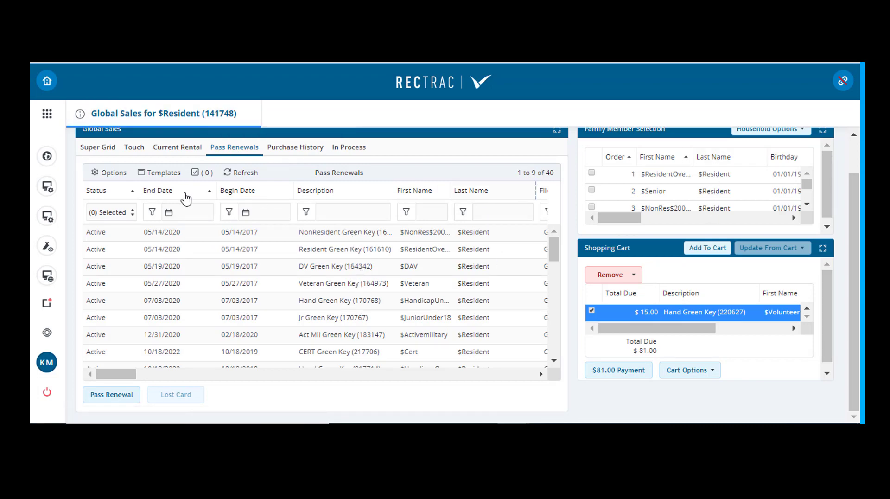
pyautogui.click(123, 195)
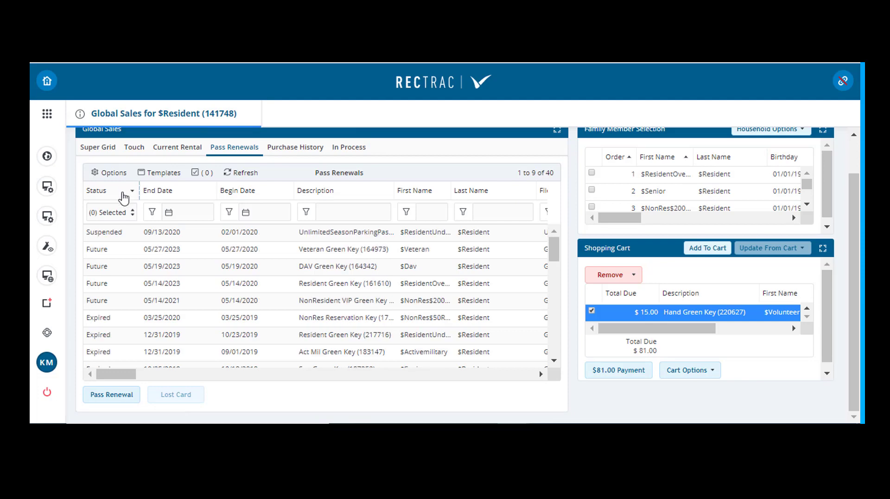
pyautogui.click(124, 197)
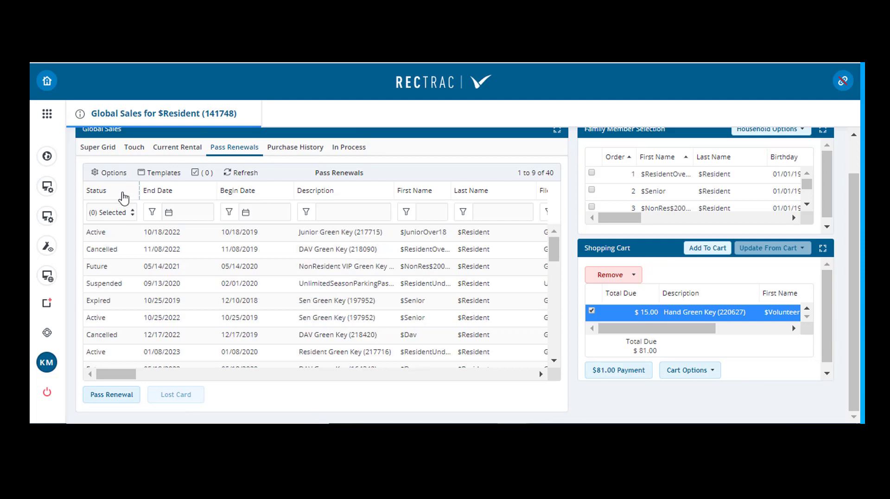
pyautogui.click(119, 212)
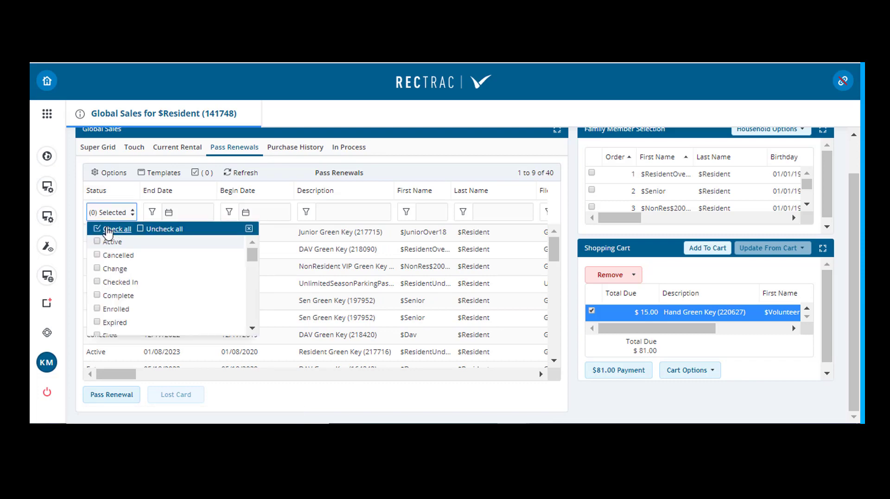
pyautogui.click(97, 242)
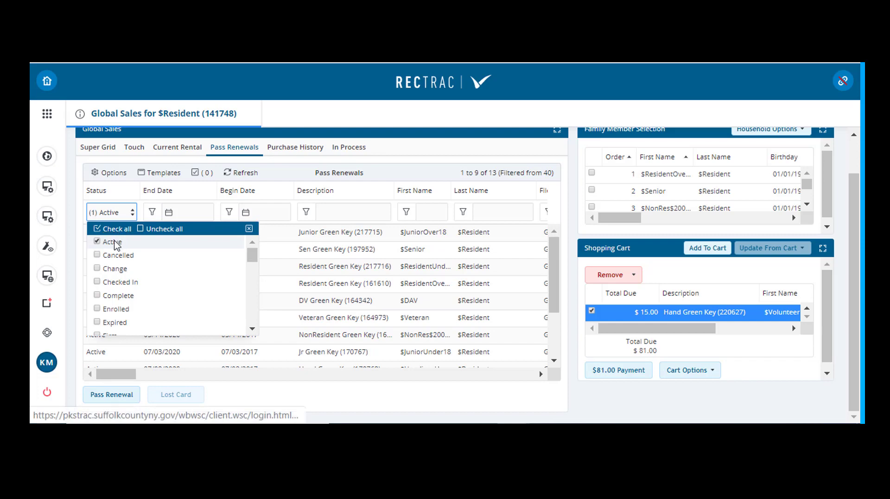
pyautogui.click(410, 375)
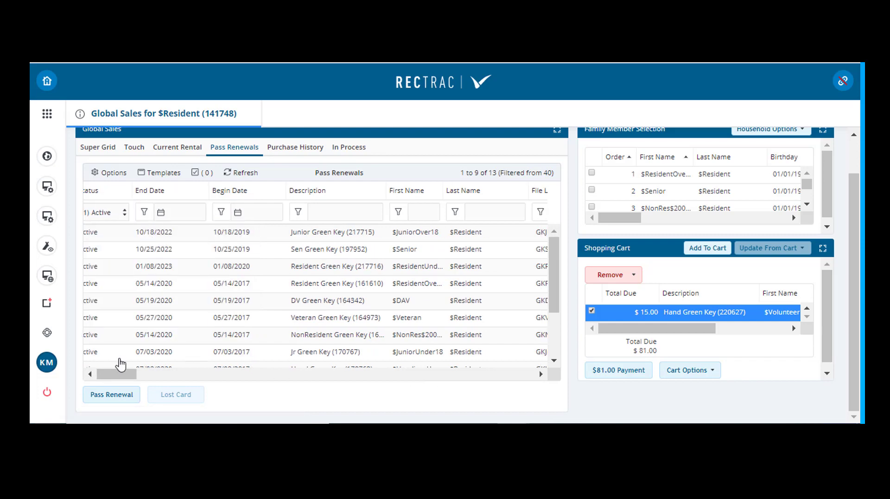
pyautogui.moveTo(111, 375); pyautogui.dragTo(98, 374)
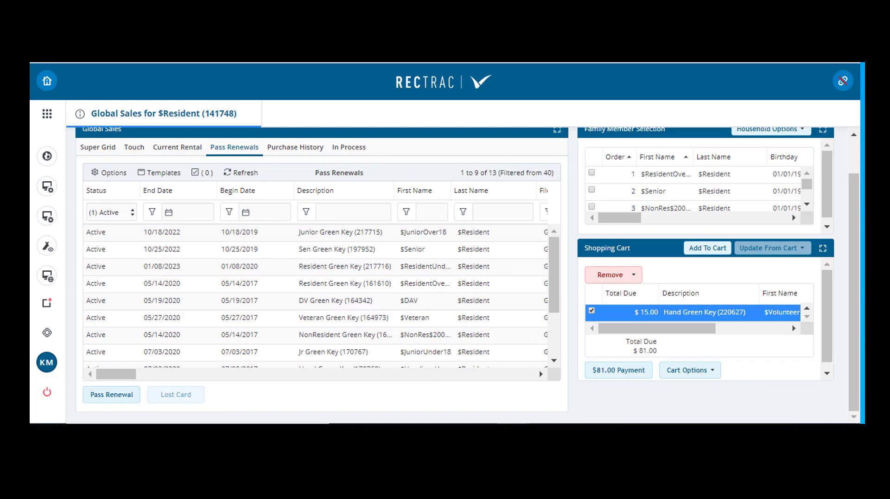
# Show the household's purchase history sorted by status, and filter it to Cancelled purchases only
pyautogui.click(291, 148)
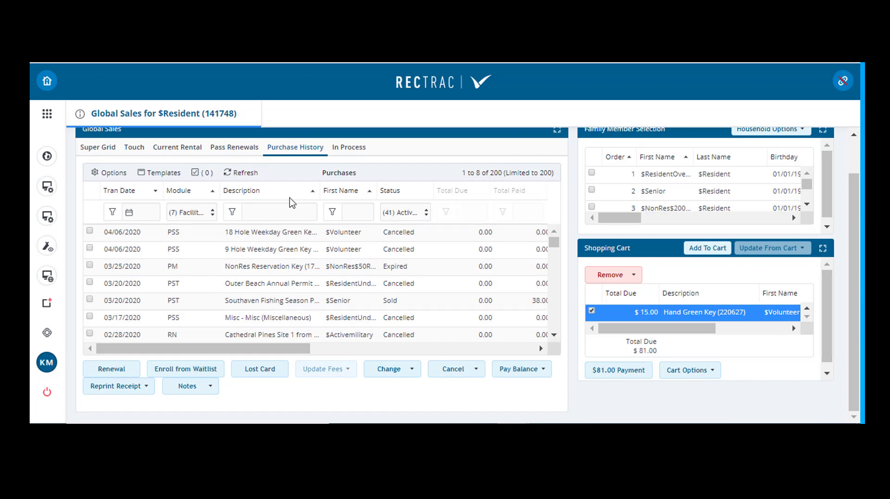
pyautogui.click(406, 192)
pyautogui.click(419, 213)
pyautogui.click(452, 235)
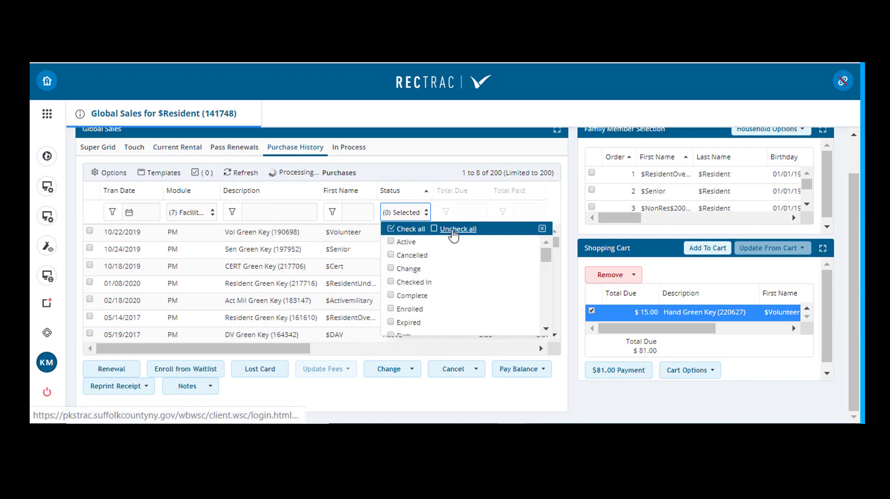
pyautogui.click(390, 255)
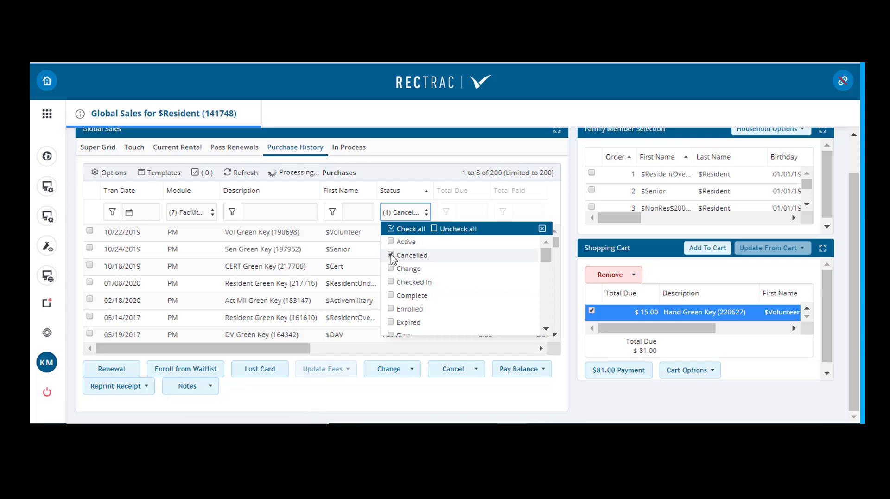
pyautogui.click(411, 175)
# Change the purchase history's status filter to show only Future purchases
pyautogui.click(408, 213)
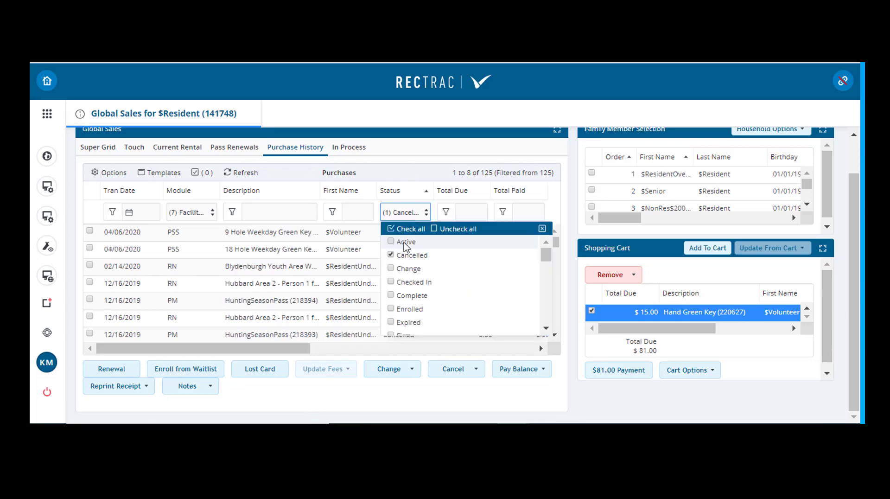
pyautogui.click(399, 256)
pyautogui.scroll(-3, 402, 273)
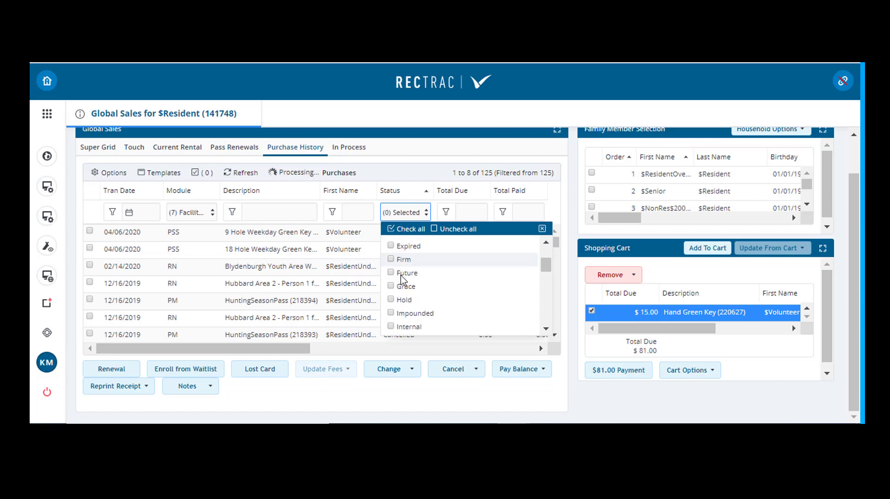
pyautogui.click(395, 273)
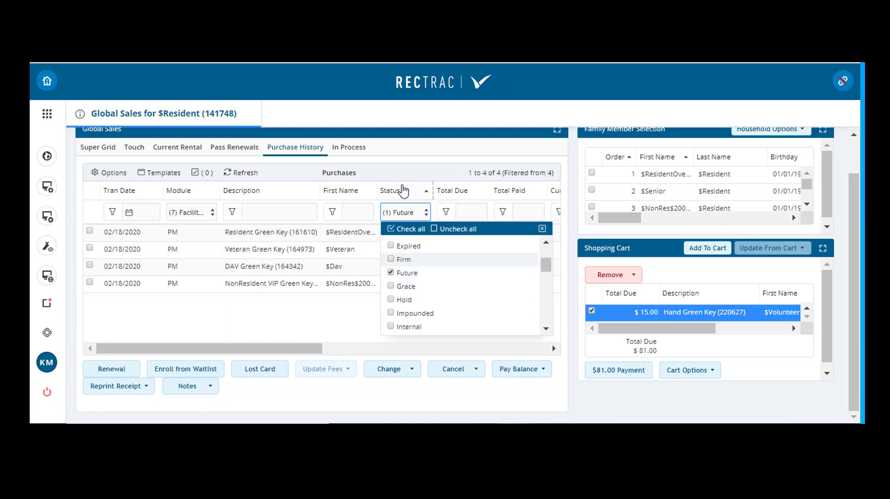
pyautogui.click(418, 170)
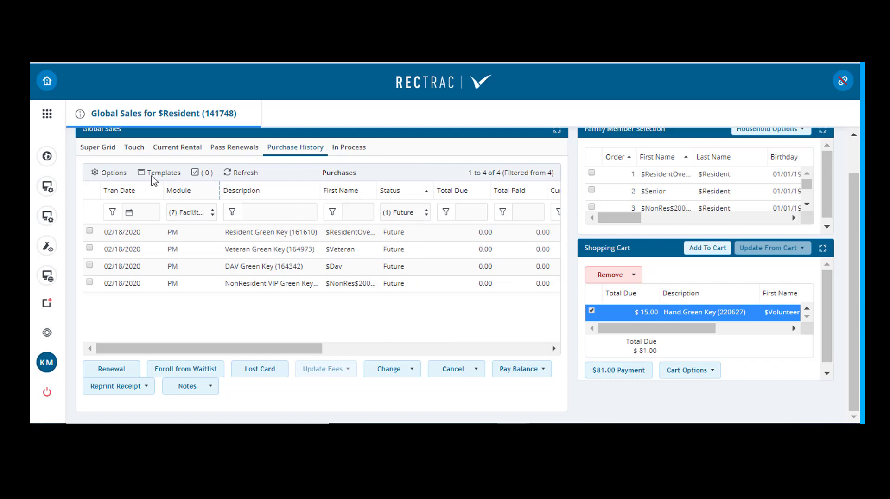
# Clear all purchase history filters, and review the household's in-process transactions, including the $Volunteer member's Hand Green Key
pyautogui.click(118, 177)
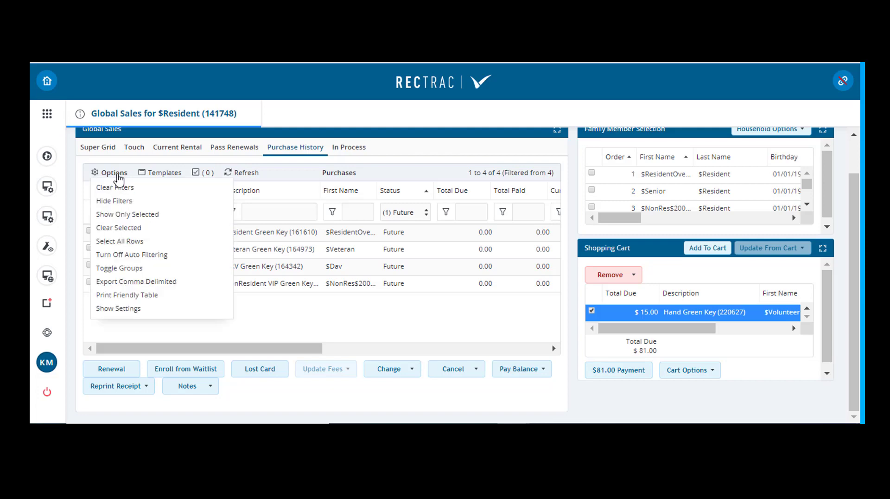
pyautogui.click(119, 188)
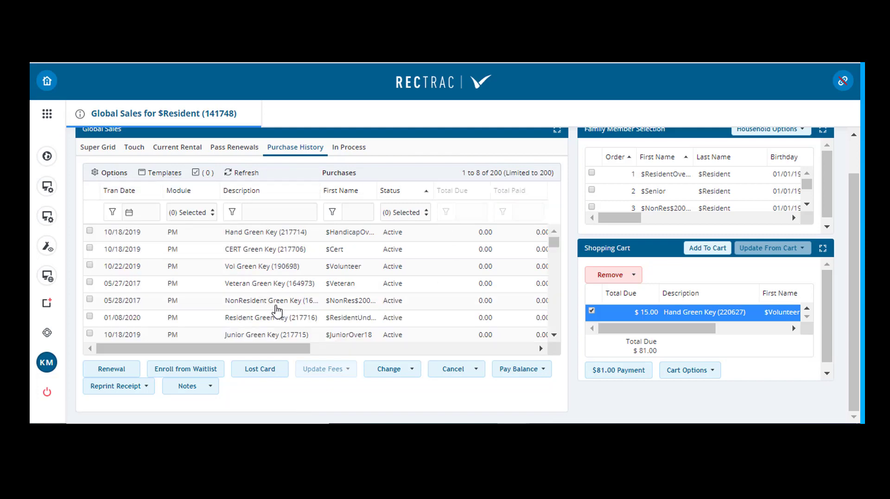
pyautogui.click(114, 174)
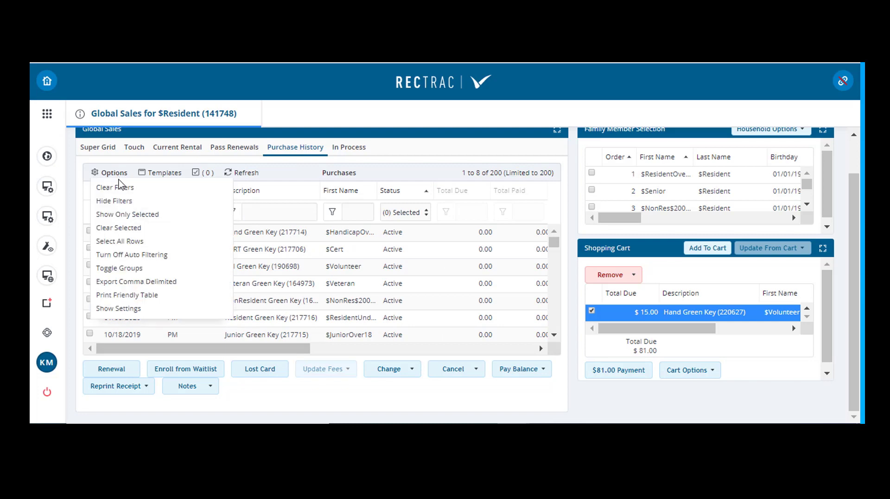
pyautogui.click(119, 186)
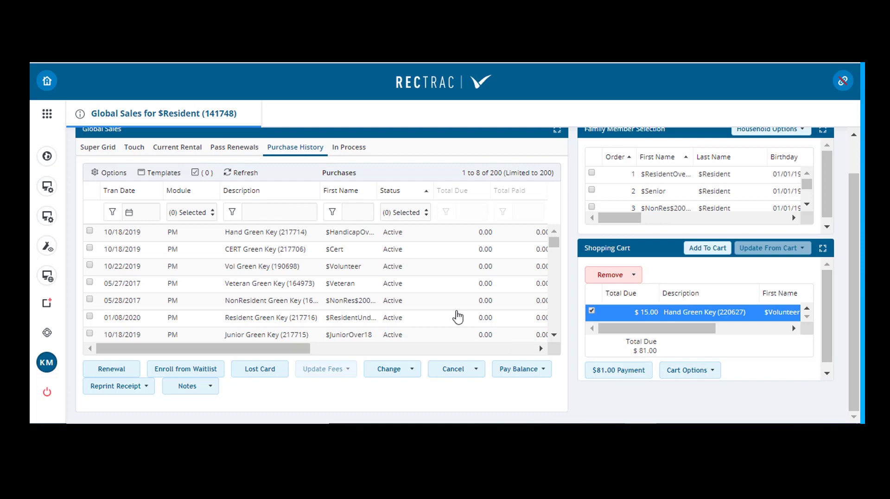
pyautogui.click(345, 153)
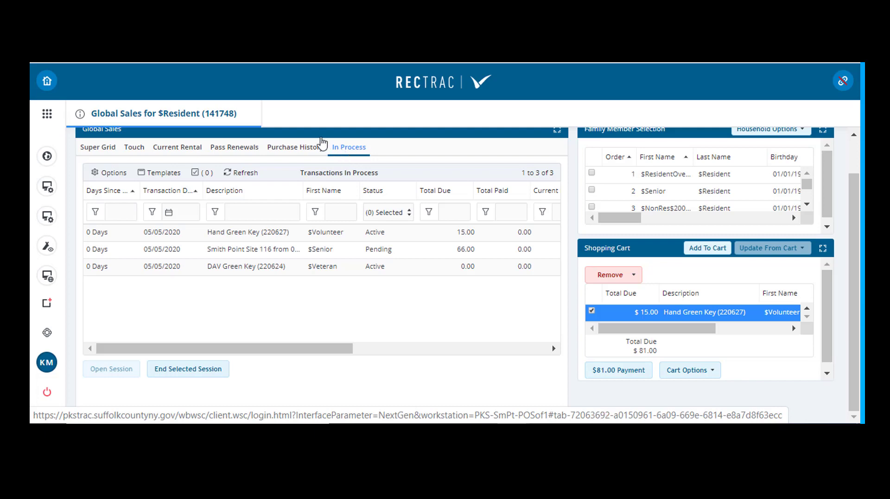
pyautogui.click(279, 233)
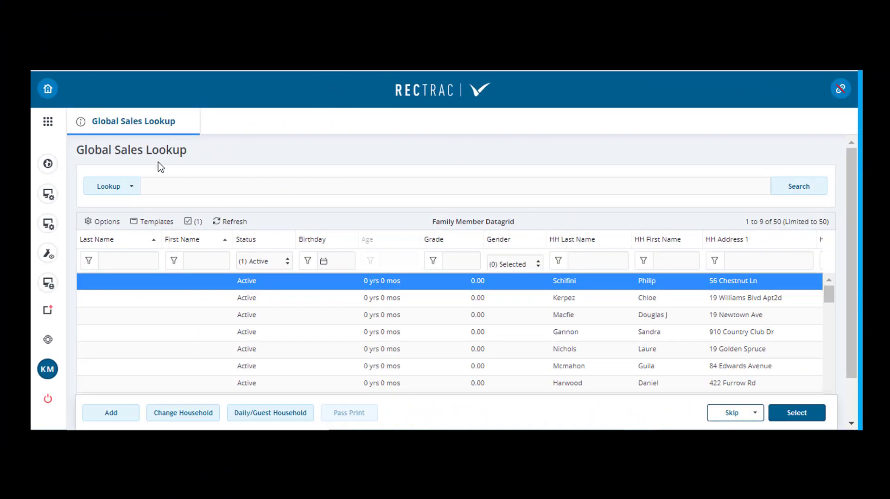
# Review the available household lookup types, and enter Global Sales by choosing Skip Household Lookup
pyautogui.click(131, 186)
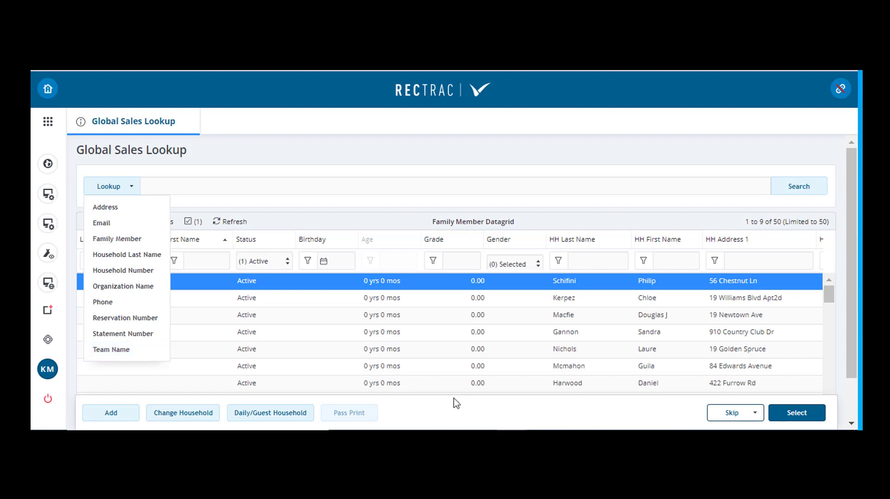
pyautogui.click(452, 413)
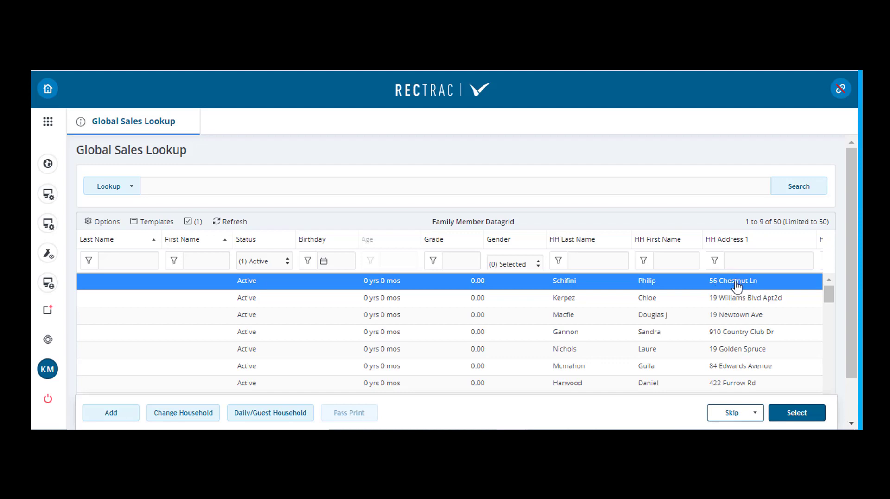
pyautogui.click(728, 415)
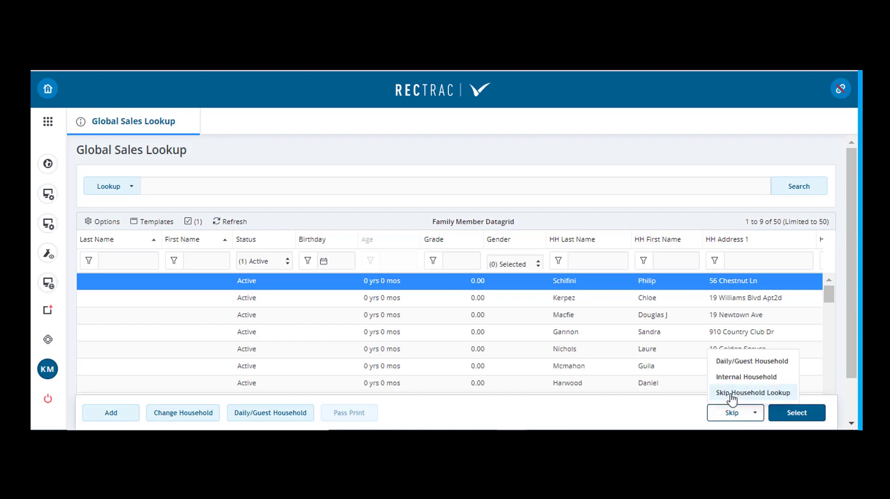
pyautogui.click(730, 394)
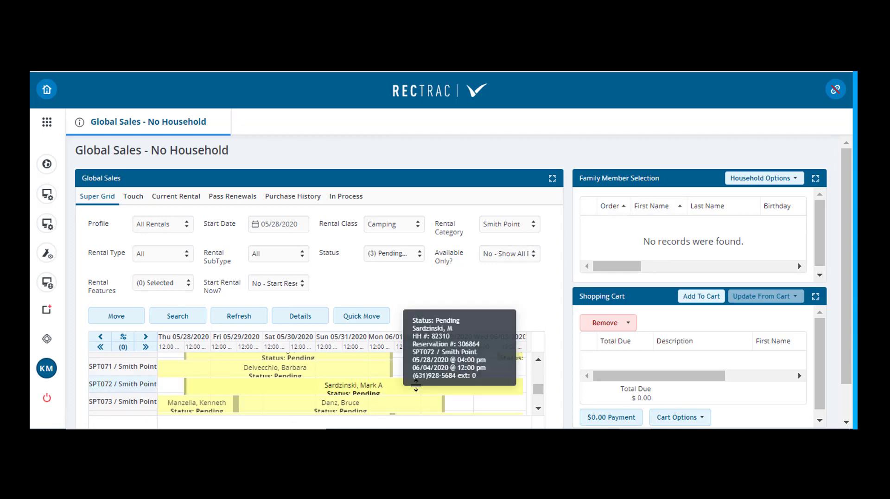
# View the pending SPT071 Smith Point reservation's details, close them without changes, and select the reservation's family member
pyautogui.doubleClick(313, 371)
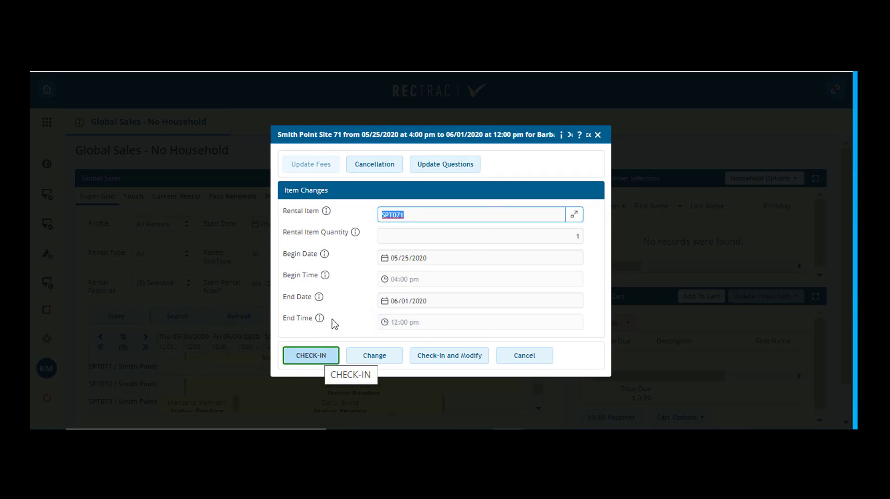
pyautogui.click(524, 354)
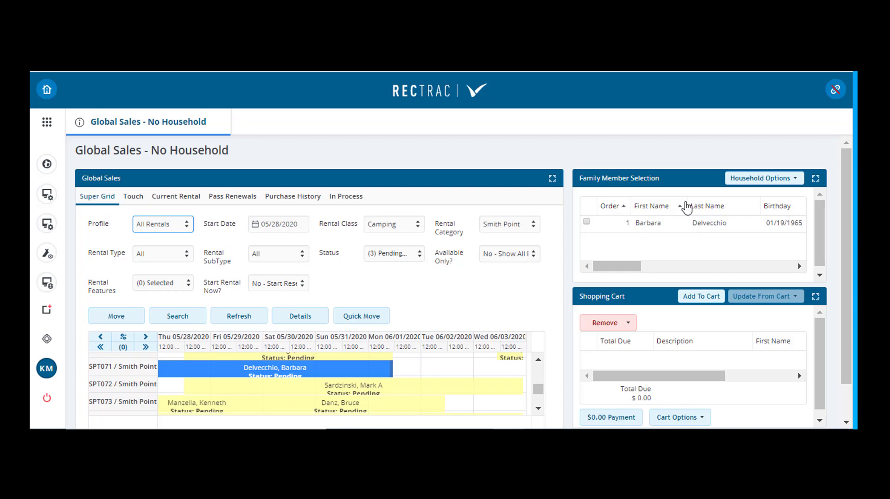
pyautogui.click(687, 219)
pyautogui.moveTo(302, 371)
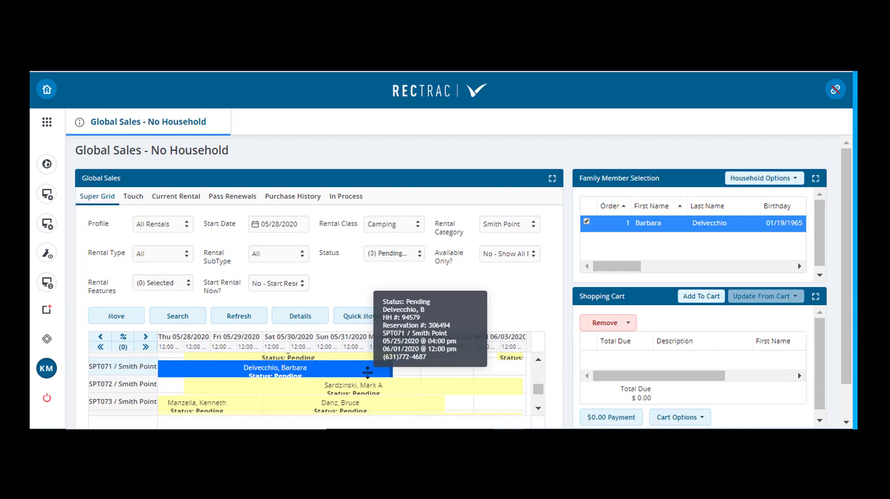
# Reset the loaded household with HH Reset, and skip the household lookup again
pyautogui.click(774, 179)
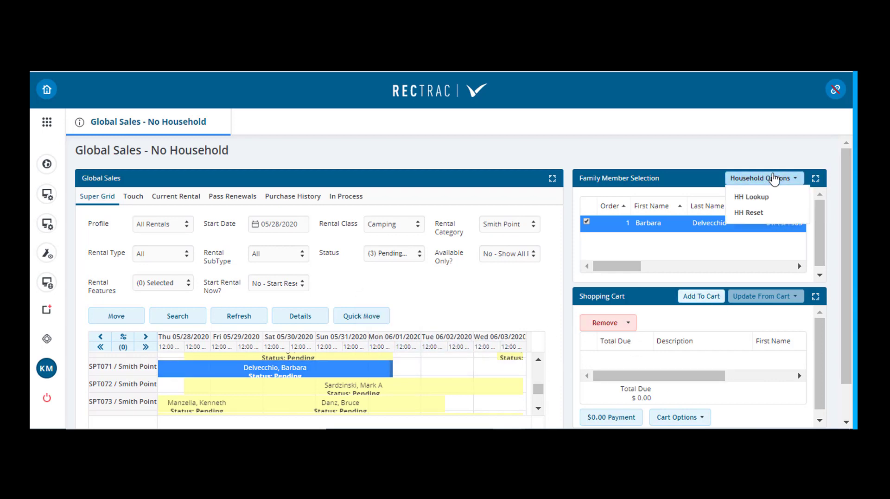
pyautogui.click(748, 213)
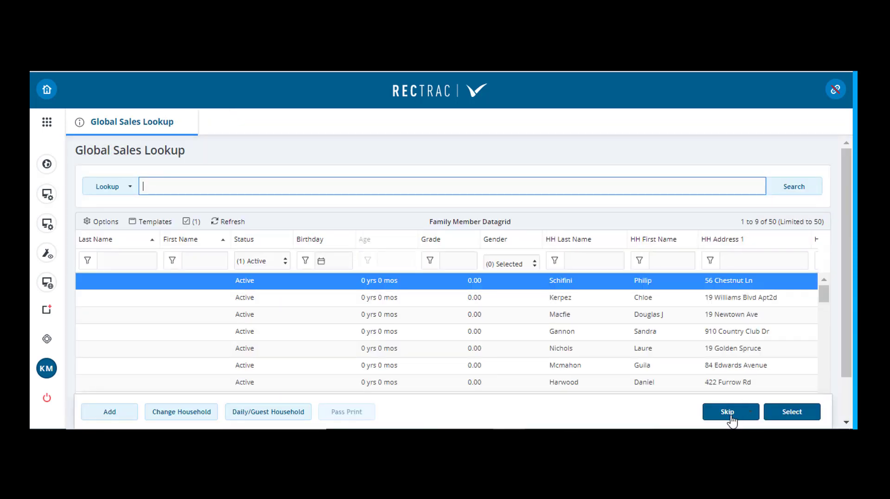
pyautogui.click(729, 413)
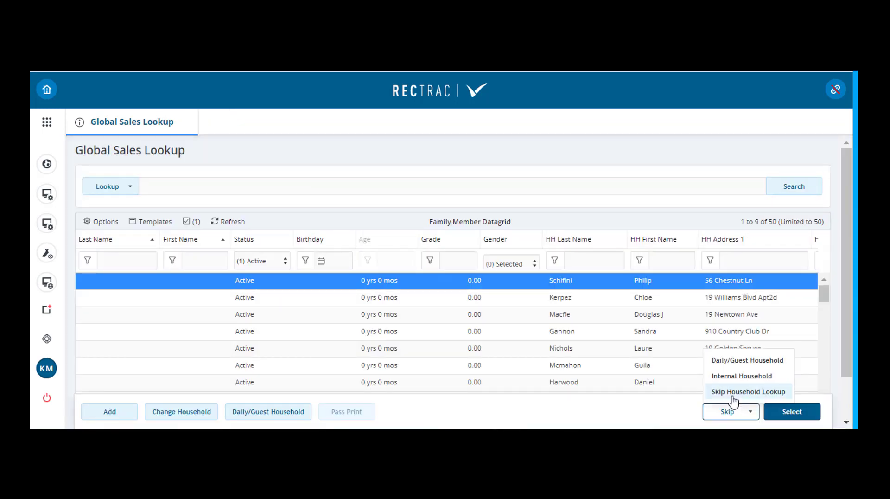
pyautogui.click(731, 391)
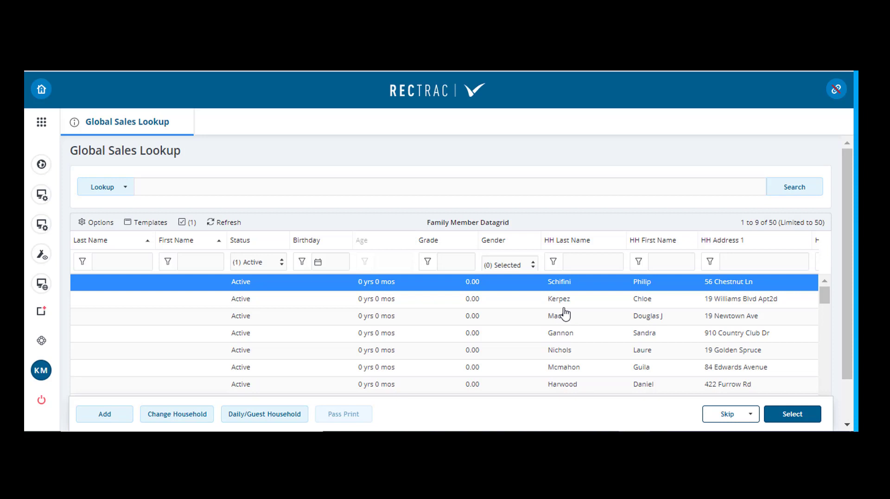
# Search for the customer's household by last name using the Household Last Name lookup
pyautogui.click(174, 190)
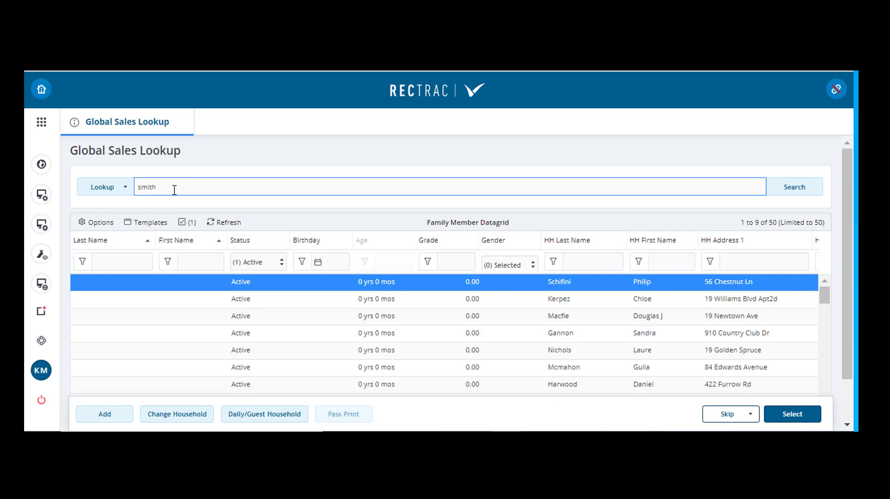
pyautogui.click(123, 189)
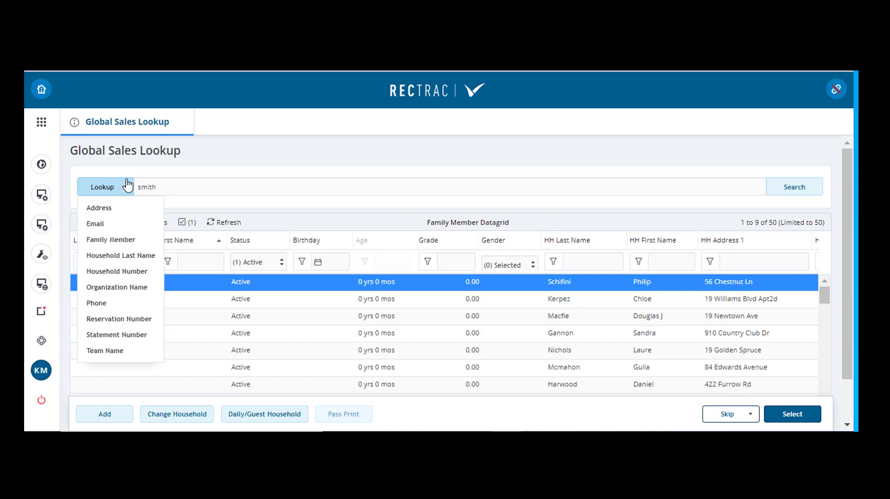
pyautogui.click(124, 256)
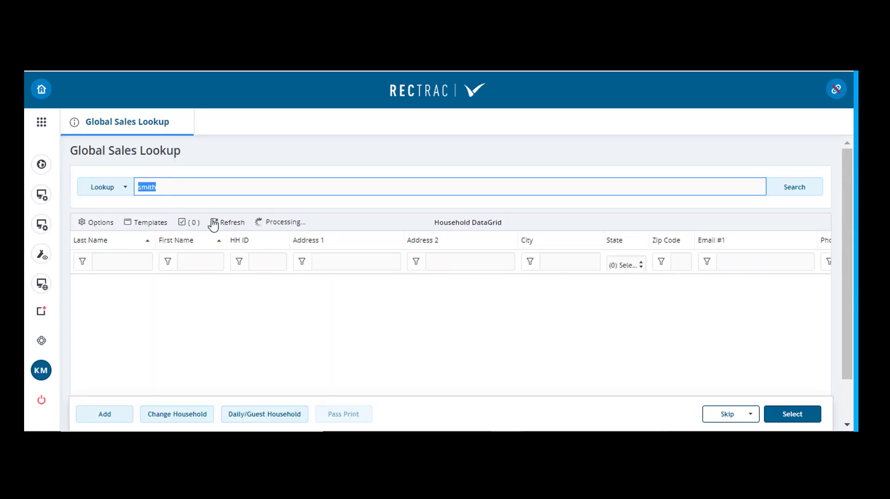
# Narrow the households to those whose first name contains the customer's first name, and browse the matches
pyautogui.click(209, 263)
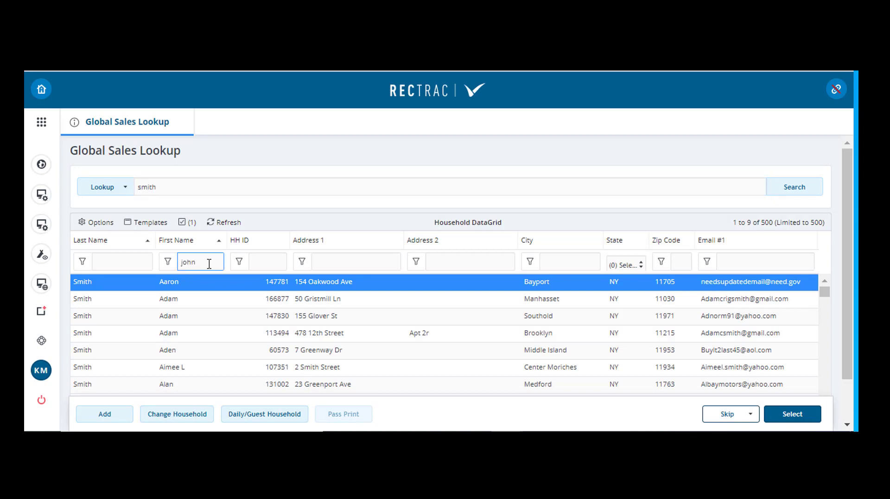
pyautogui.click(167, 264)
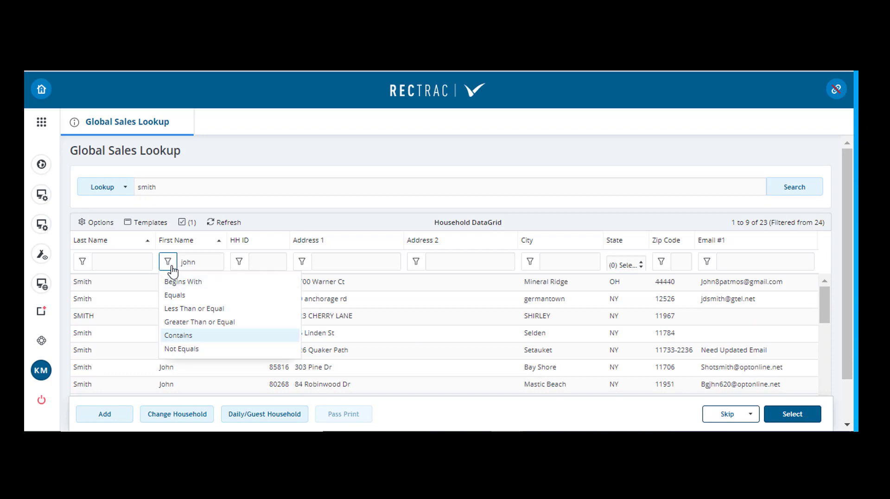
pyautogui.click(187, 340)
pyautogui.click(195, 262)
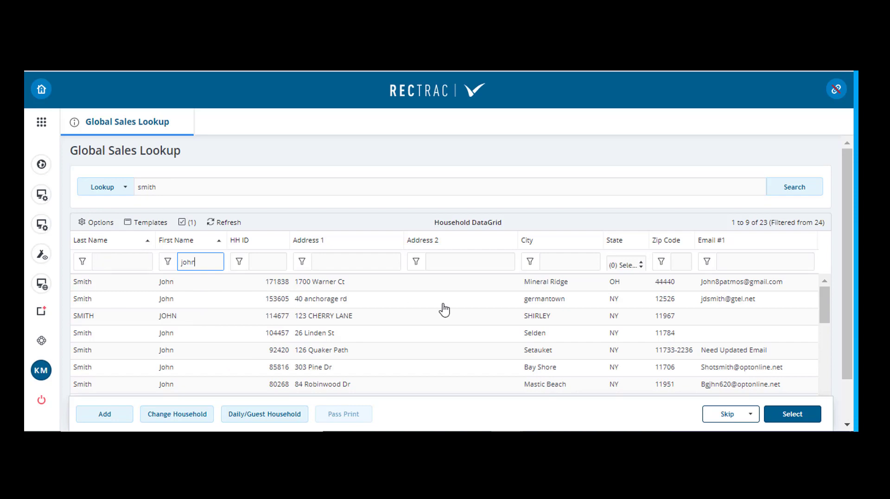
pyautogui.scroll(-5, 385, 352)
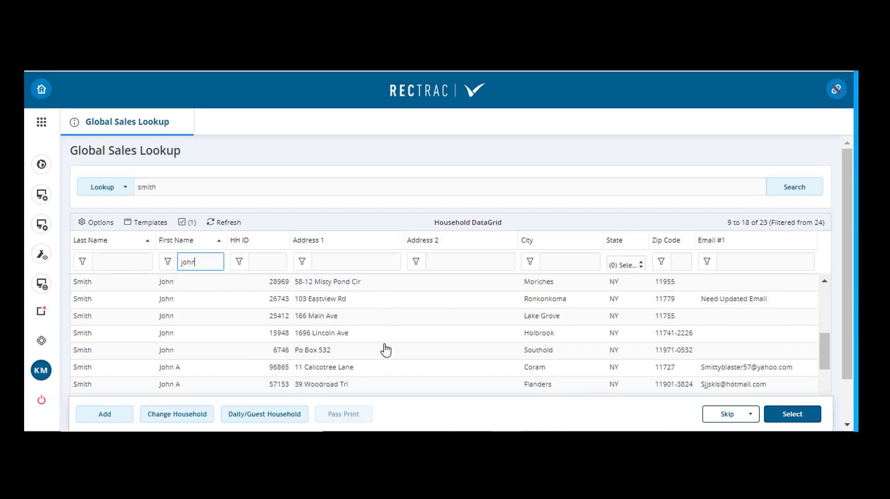
# Try filtering the matching households to Address 1 values containing "oak", and clear that address filter
pyautogui.click(343, 263)
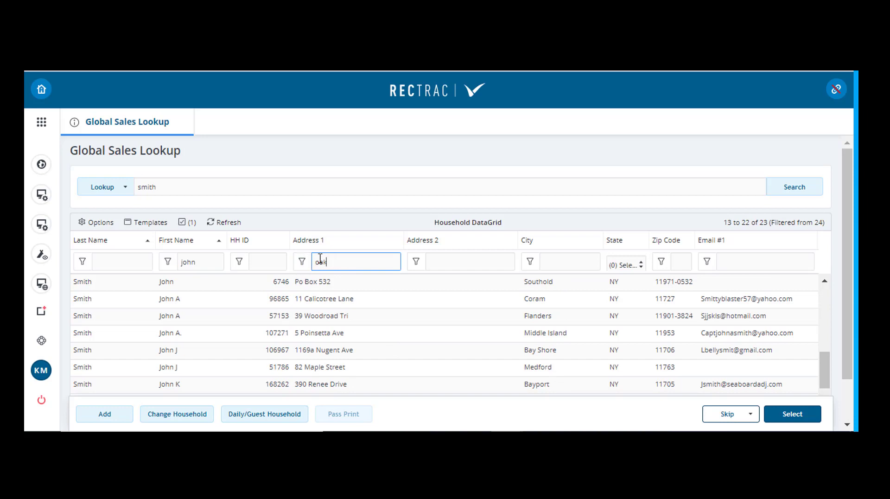
pyautogui.click(301, 267)
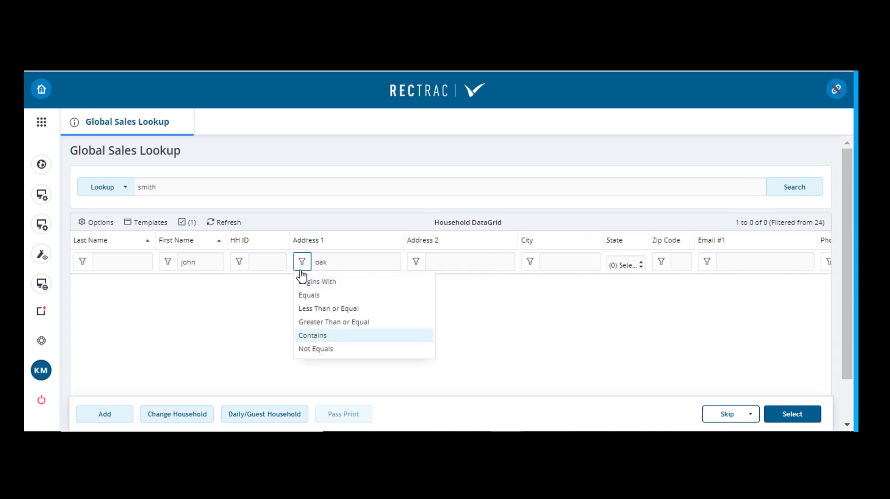
pyautogui.click(307, 338)
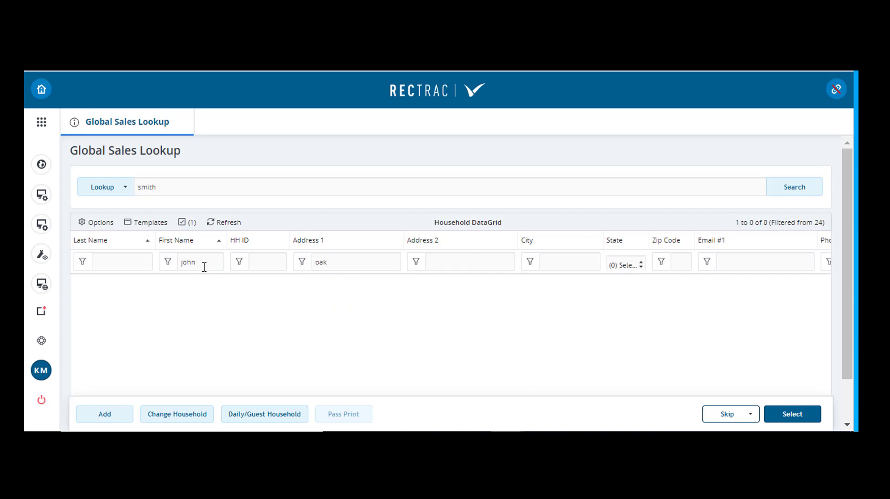
pyautogui.moveTo(341, 264); pyautogui.dragTo(316, 265)
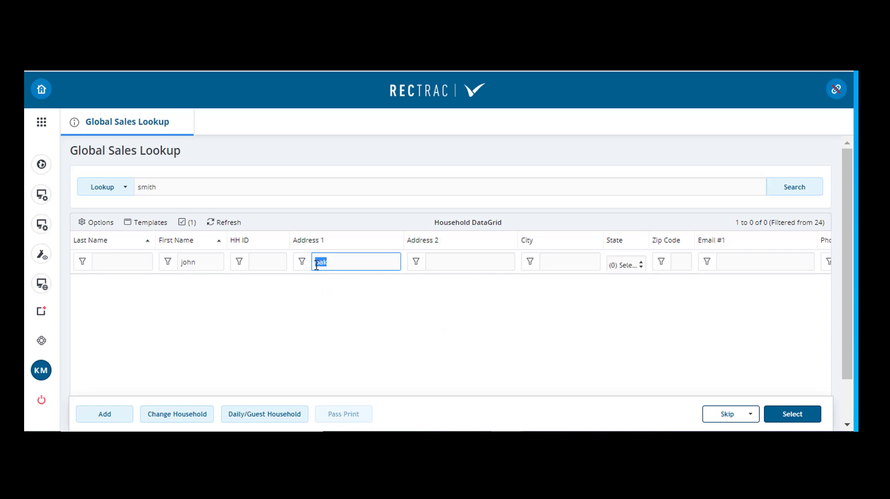
pyautogui.press('BackSpace')
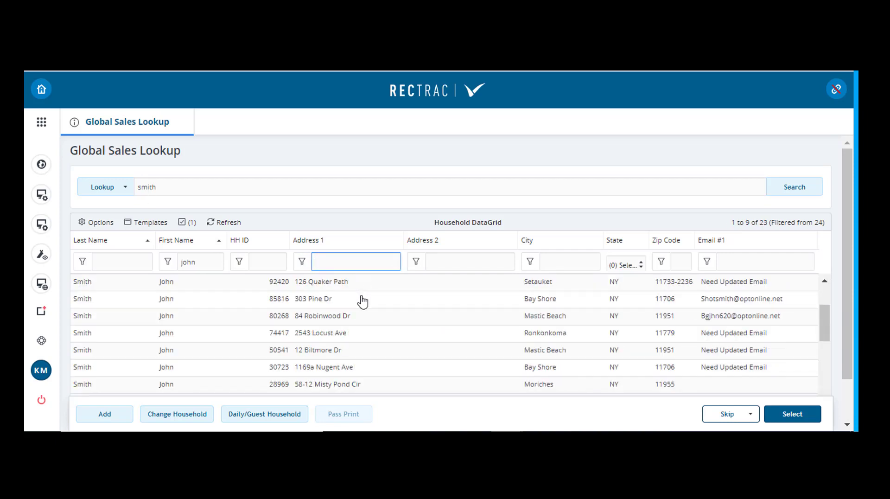
# Sort the matching households by Address 1 and browse the sorted list for the customer's address
pyautogui.click(357, 242)
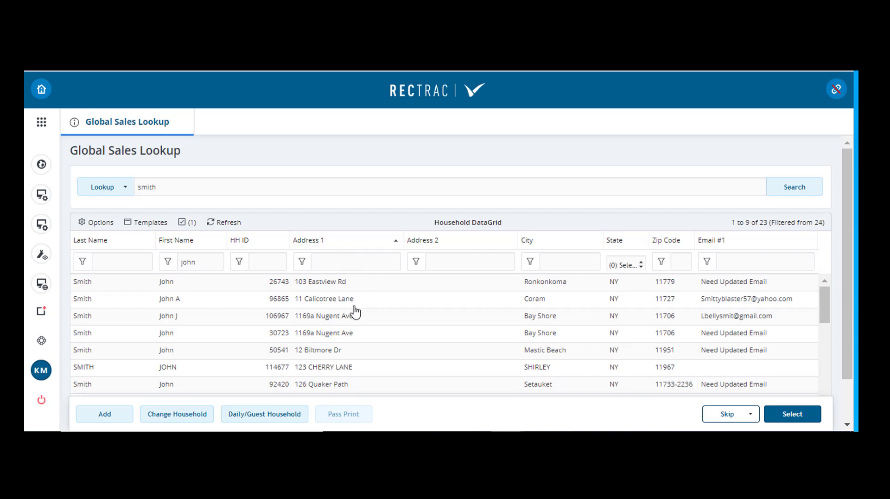
pyautogui.scroll(-2, 355, 315)
pyautogui.scroll(-2, 355, 319)
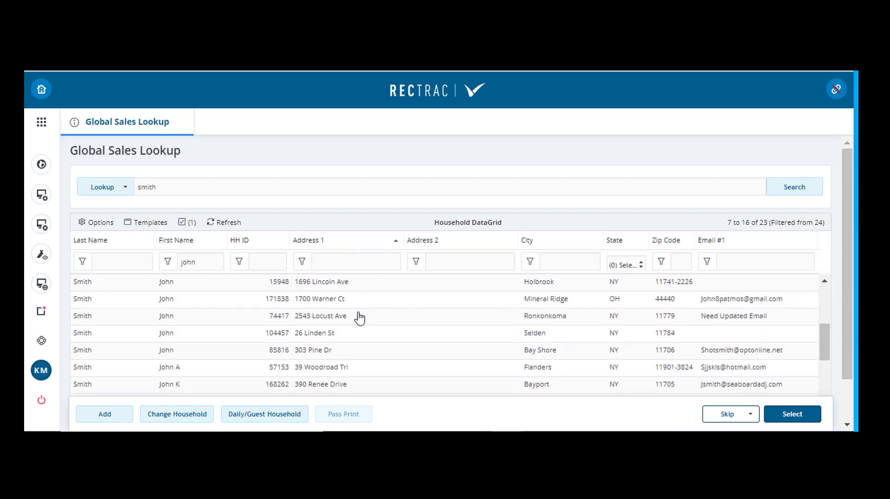
pyautogui.scroll(-4, 353, 318)
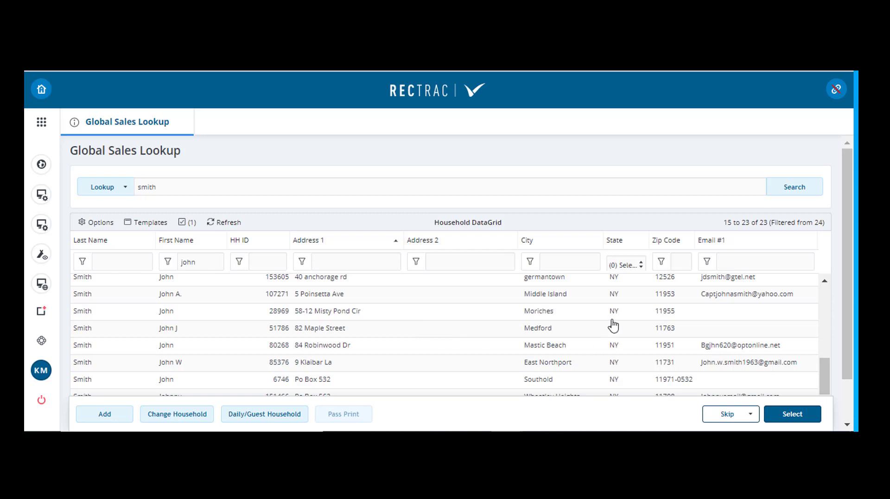
# Start adding a new household and enter the primary person's first and last name
pyautogui.click(104, 416)
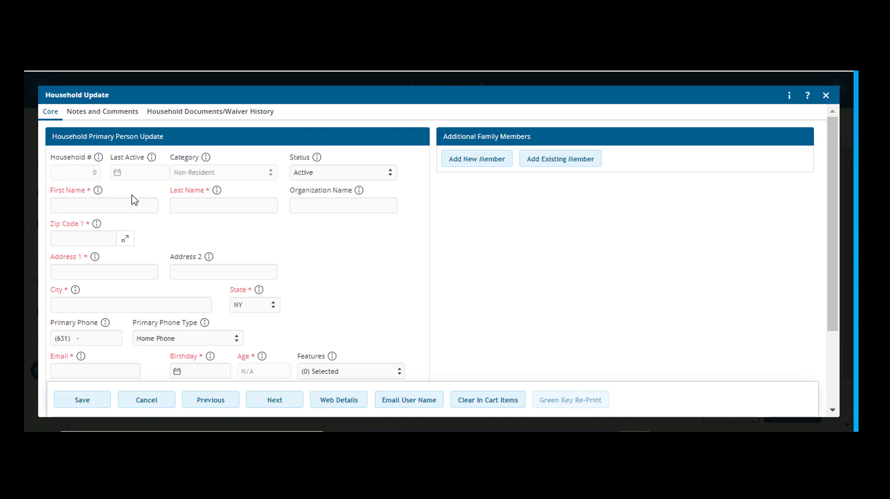
pyautogui.click(151, 205)
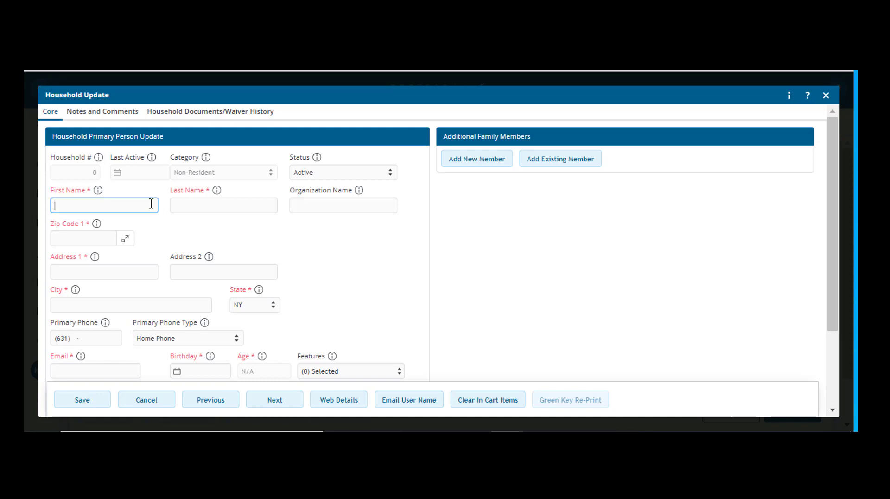
pyautogui.press('Tab')
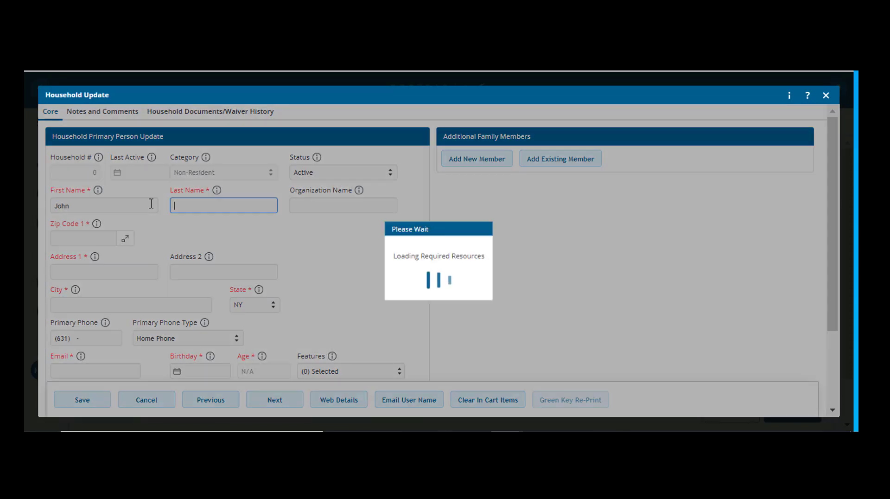
pyautogui.write('Smith')
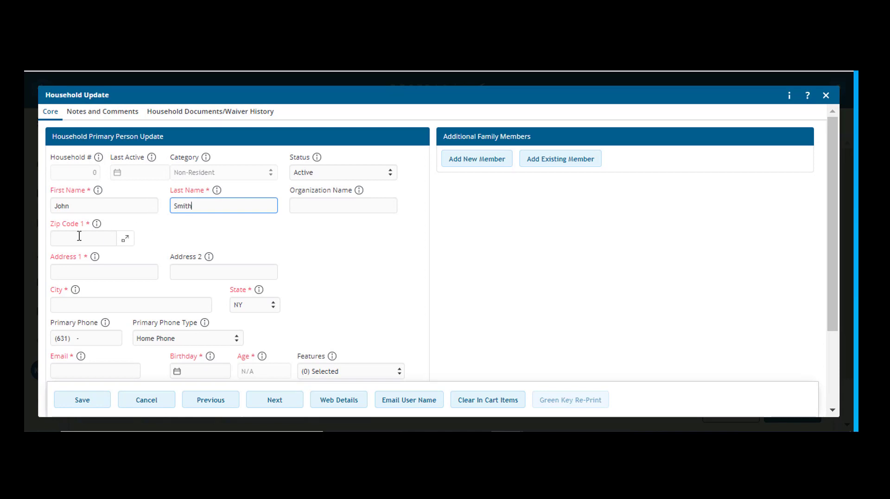
# Try several zip codes for the new household, and pick Shirley from the city matches of the last one
pyautogui.click(79, 239)
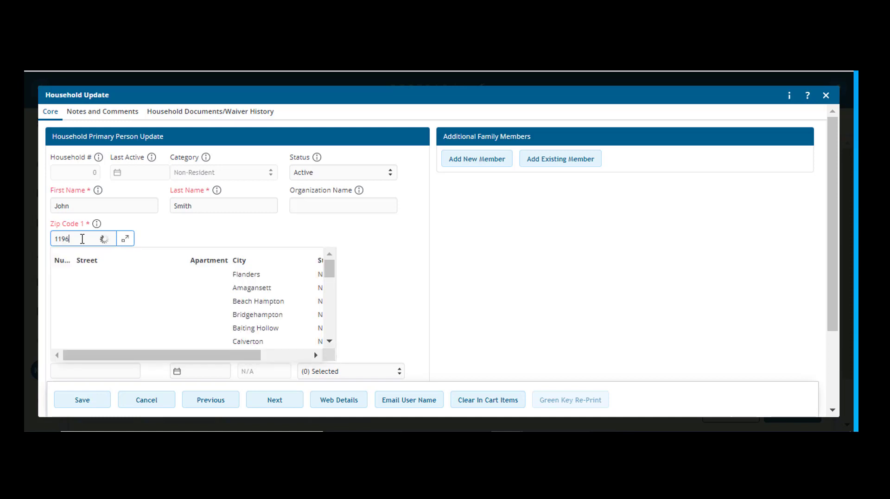
pyautogui.write('2')
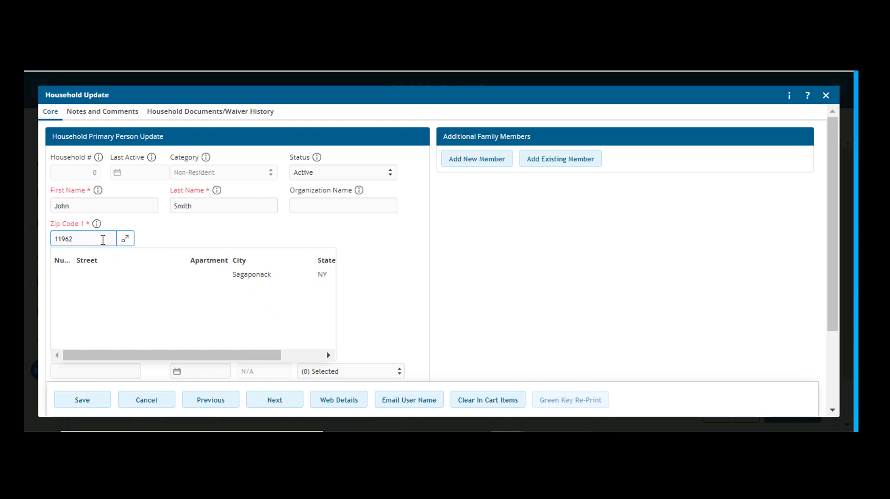
pyautogui.write('3')
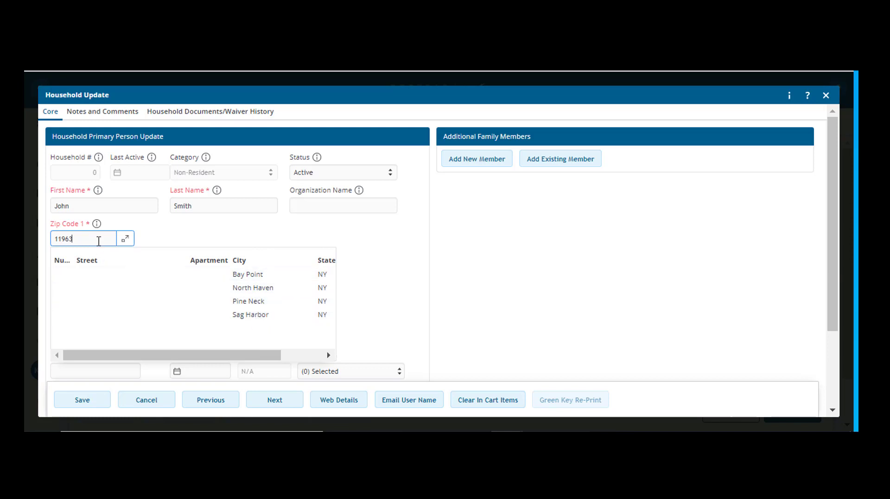
pyautogui.write('7')
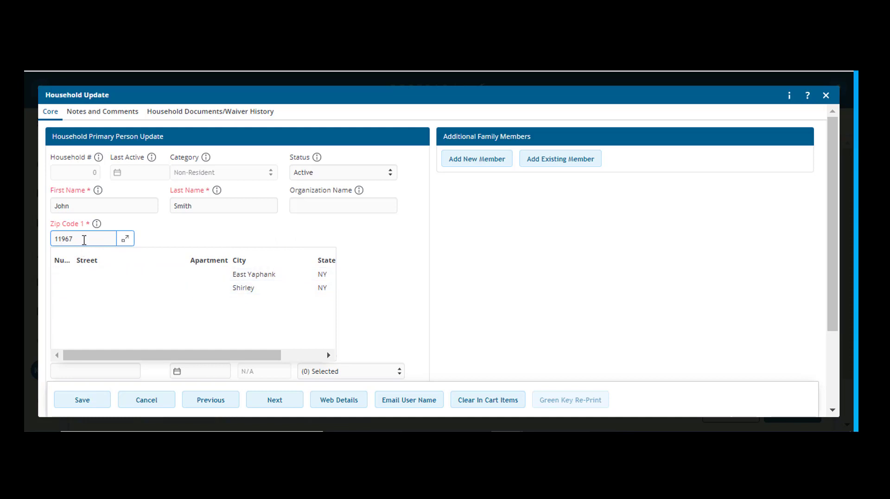
pyautogui.click(242, 289)
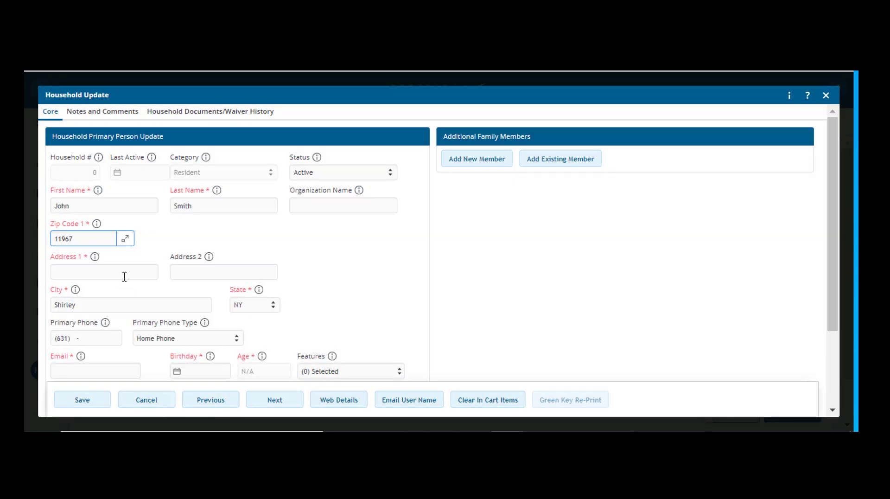
# Enter the customer's street address as Address 1 of the new household
pyautogui.click(124, 275)
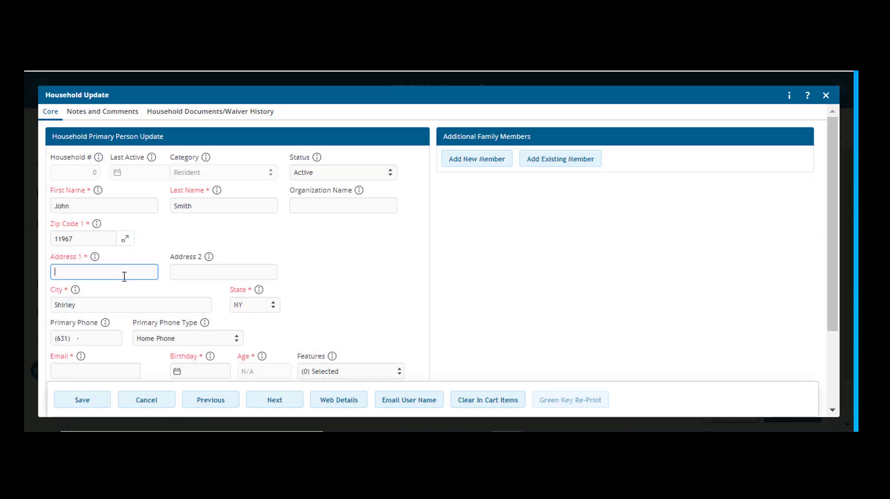
pyautogui.click(195, 245)
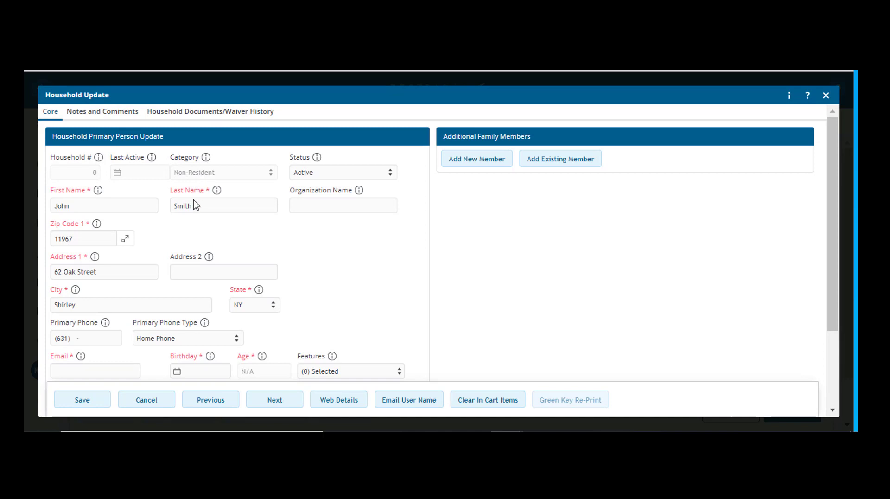
# Fill in the primary person's e-mail address in the new household form
pyautogui.scroll(-1, 331, 270)
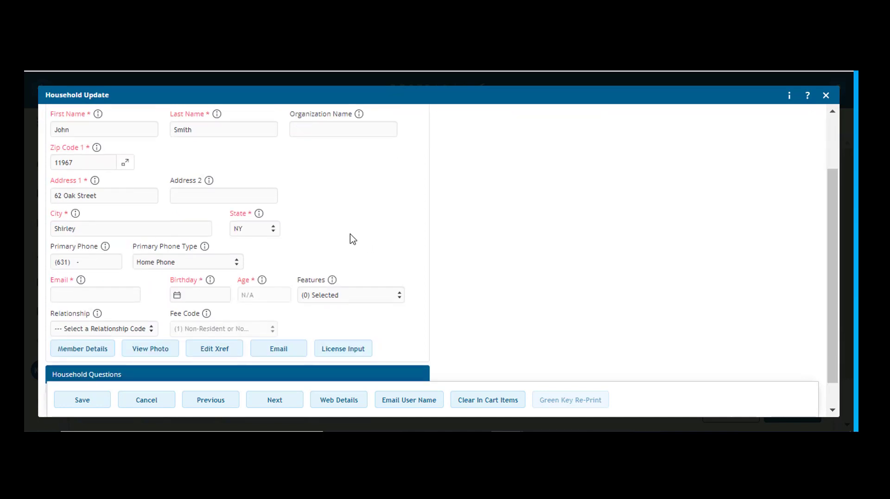
pyautogui.click(76, 291)
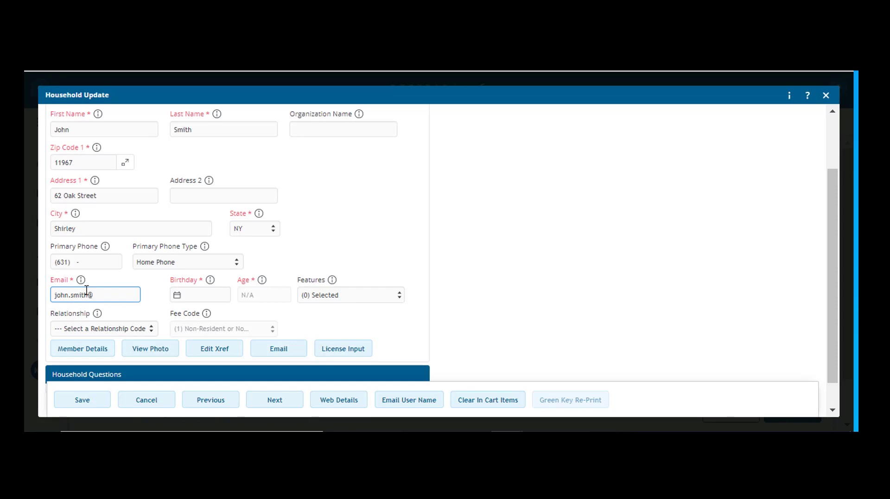
pyautogui.write('gmail.com')
# Set the primary person's birthday in the new household form with the date picker, and change its day
pyautogui.click(190, 295)
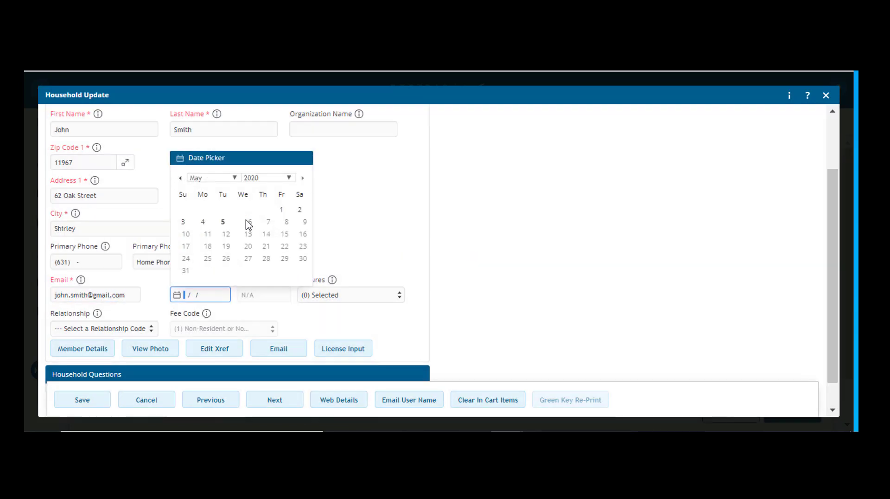
pyautogui.click(289, 177)
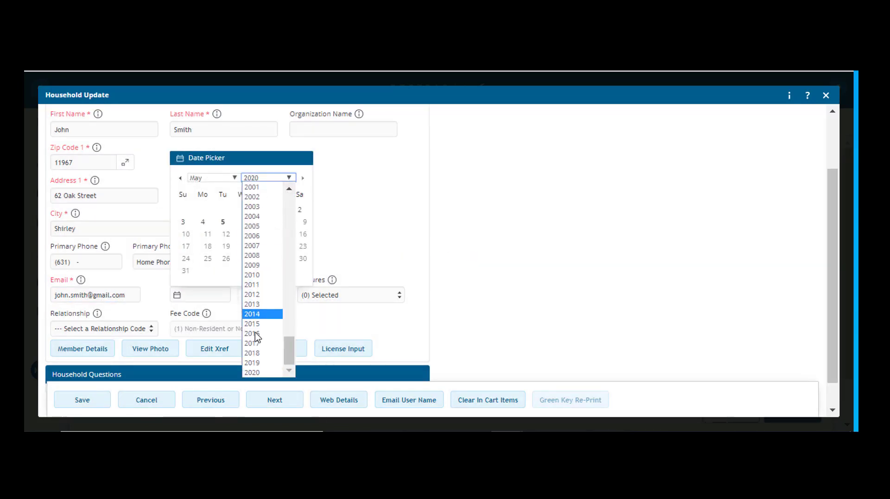
pyautogui.scroll(15, 253, 297)
pyautogui.scroll(-10, 246, 309)
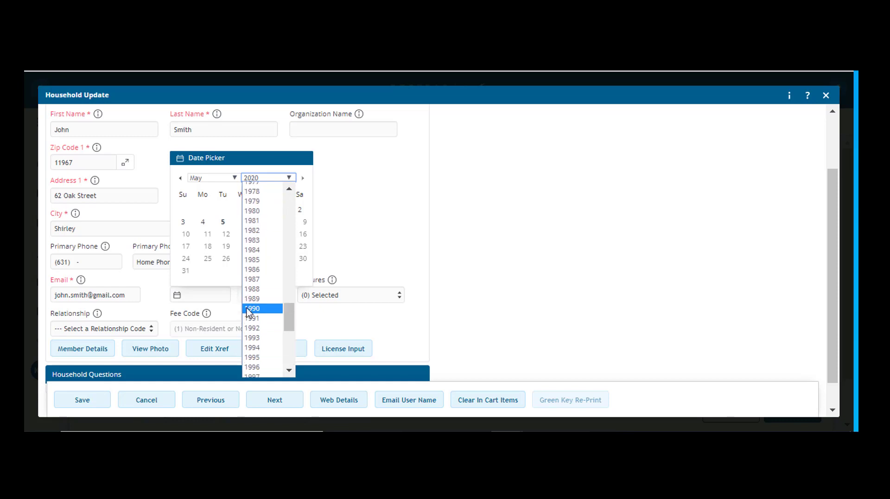
pyautogui.click(251, 308)
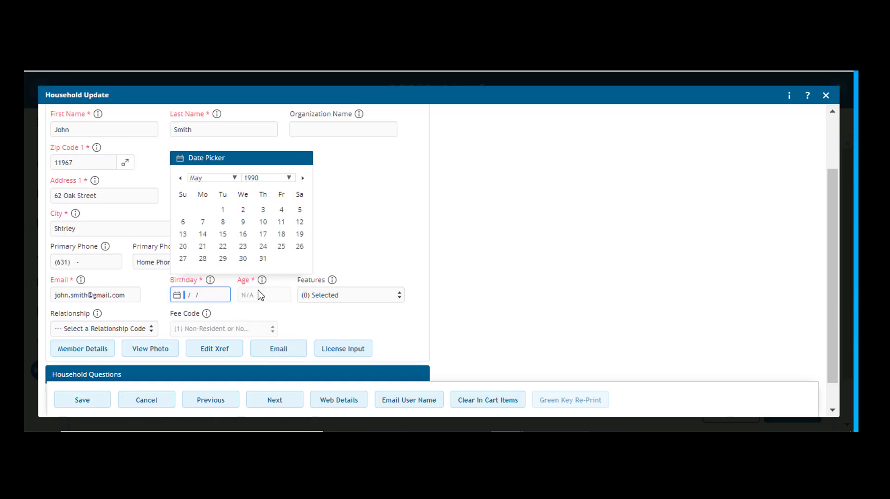
pyautogui.write('0802')
pyautogui.click(263, 234)
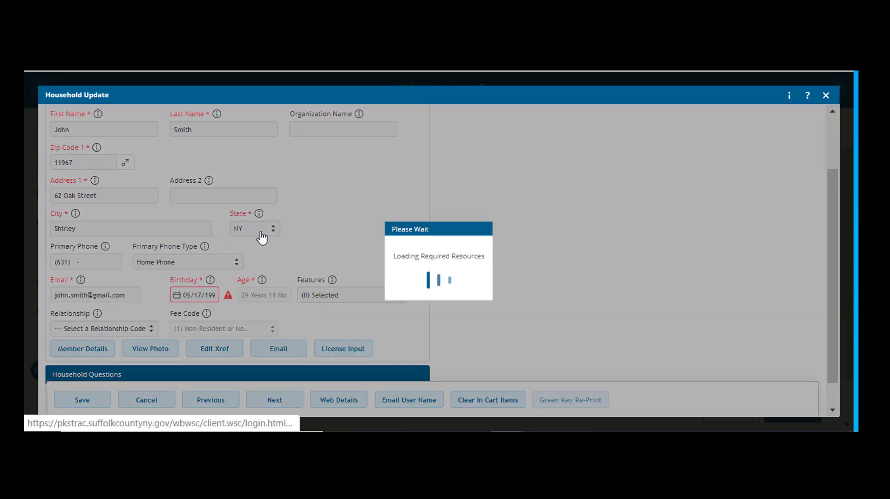
pyautogui.click(194, 299)
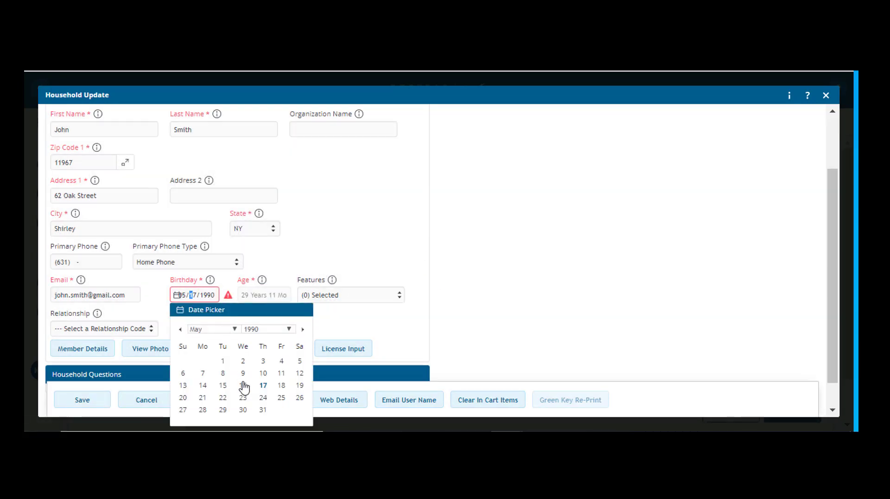
pyautogui.click(243, 361)
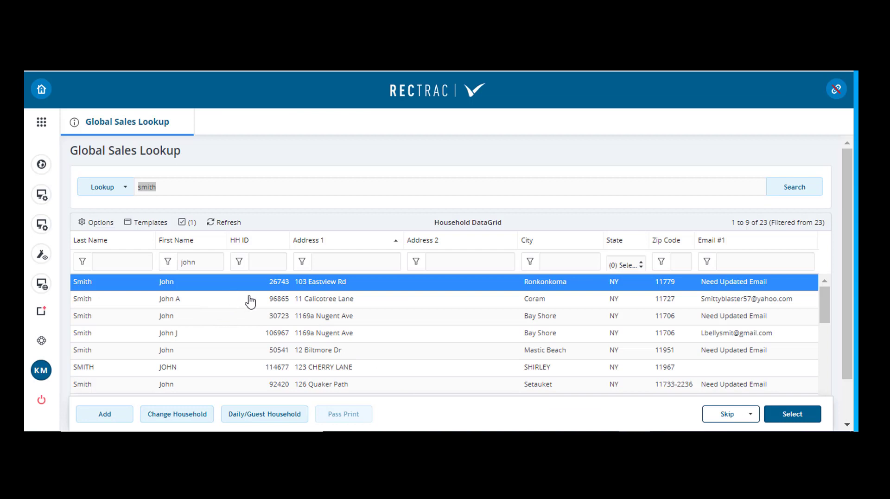
# Select the customer's existing household in Shirley from the matching households
pyautogui.moveTo(193, 183); pyautogui.dragTo(138, 186)
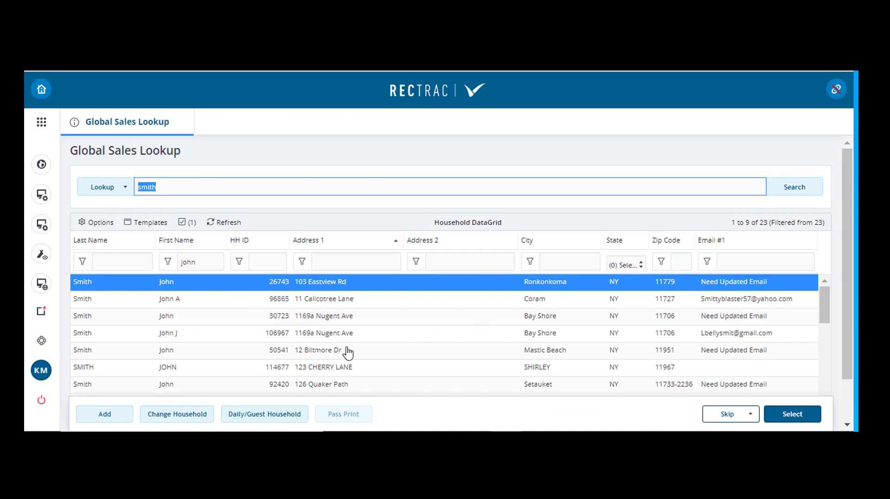
pyautogui.doubleClick(342, 371)
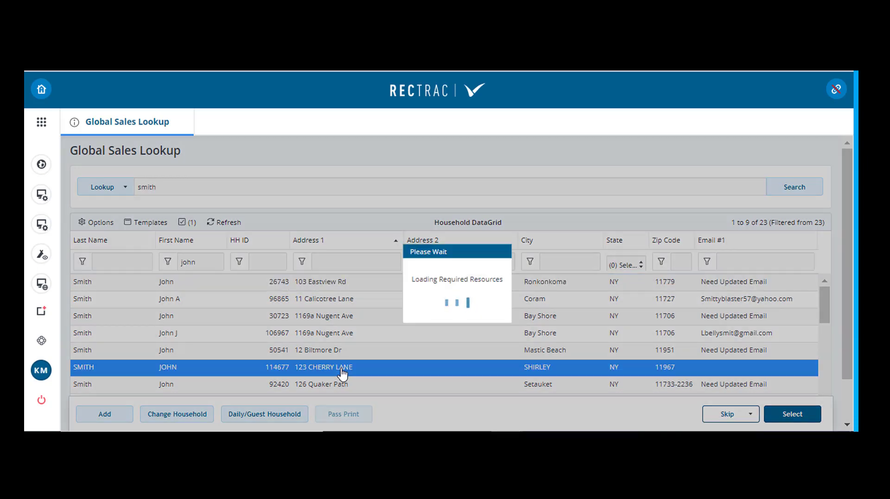